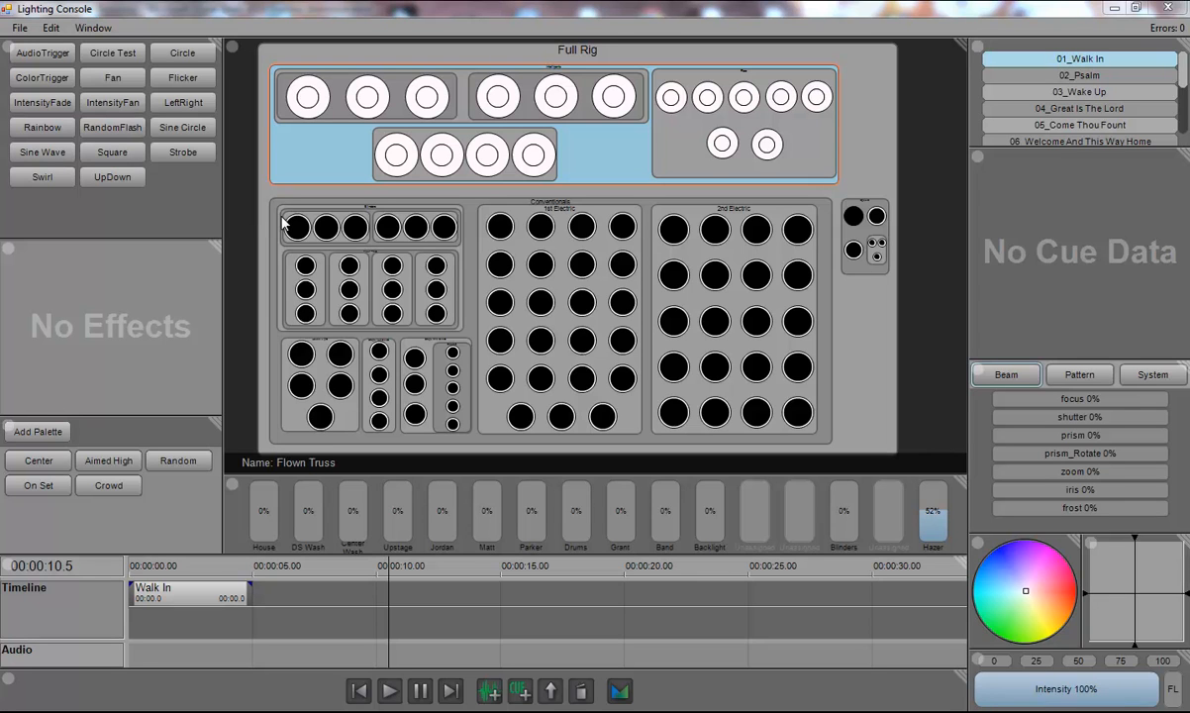
Step: Open the existing IntensityFade effect script to review its code, then close it
click(332, 712)
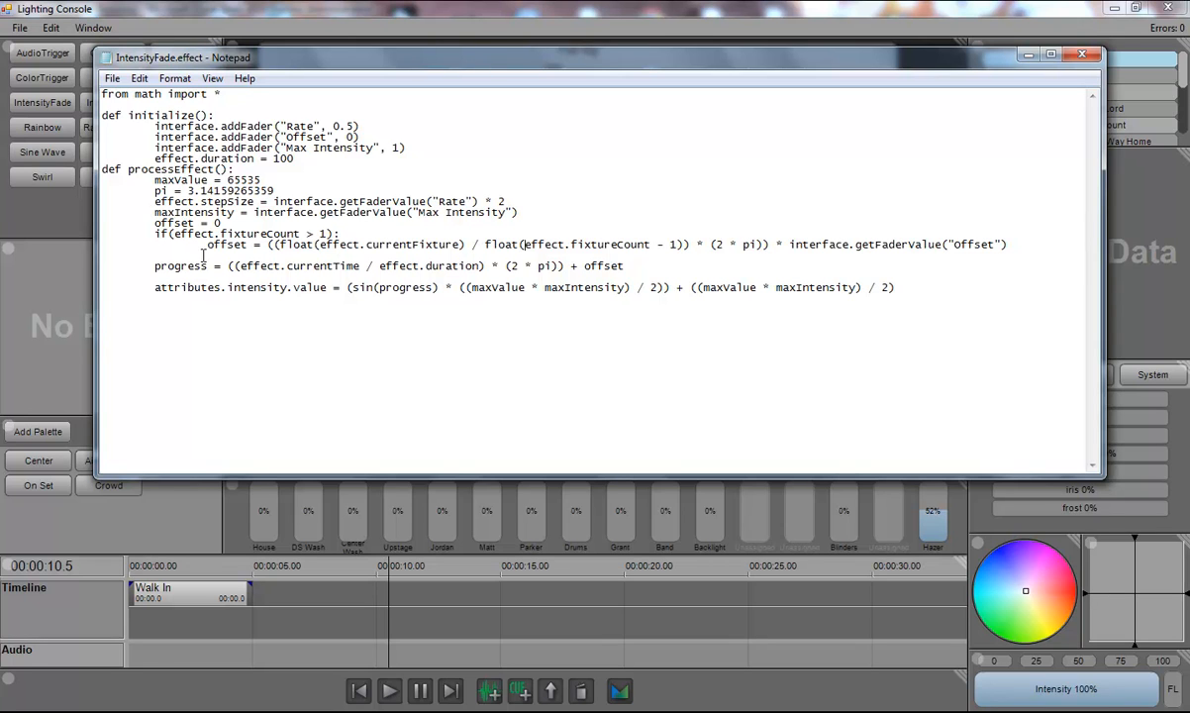
click(941, 299)
click(1024, 58)
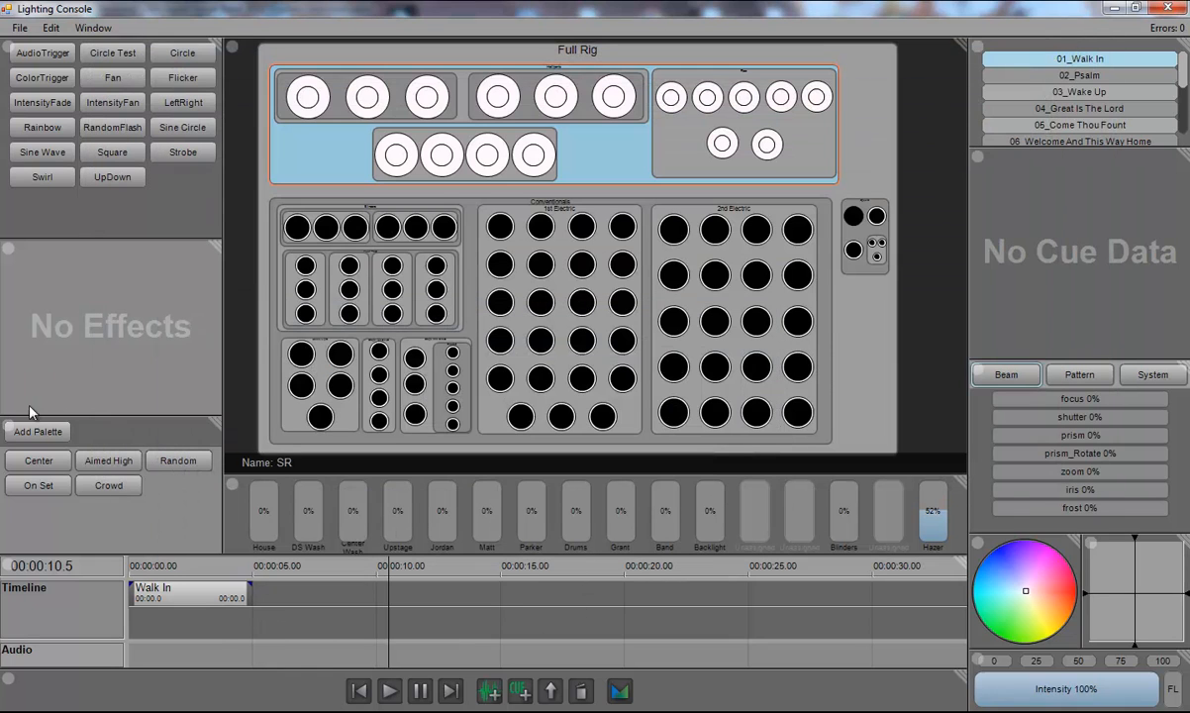
Step: Create a new effect named Intensity Fade Nodes
right_click(130, 213)
click(178, 219)
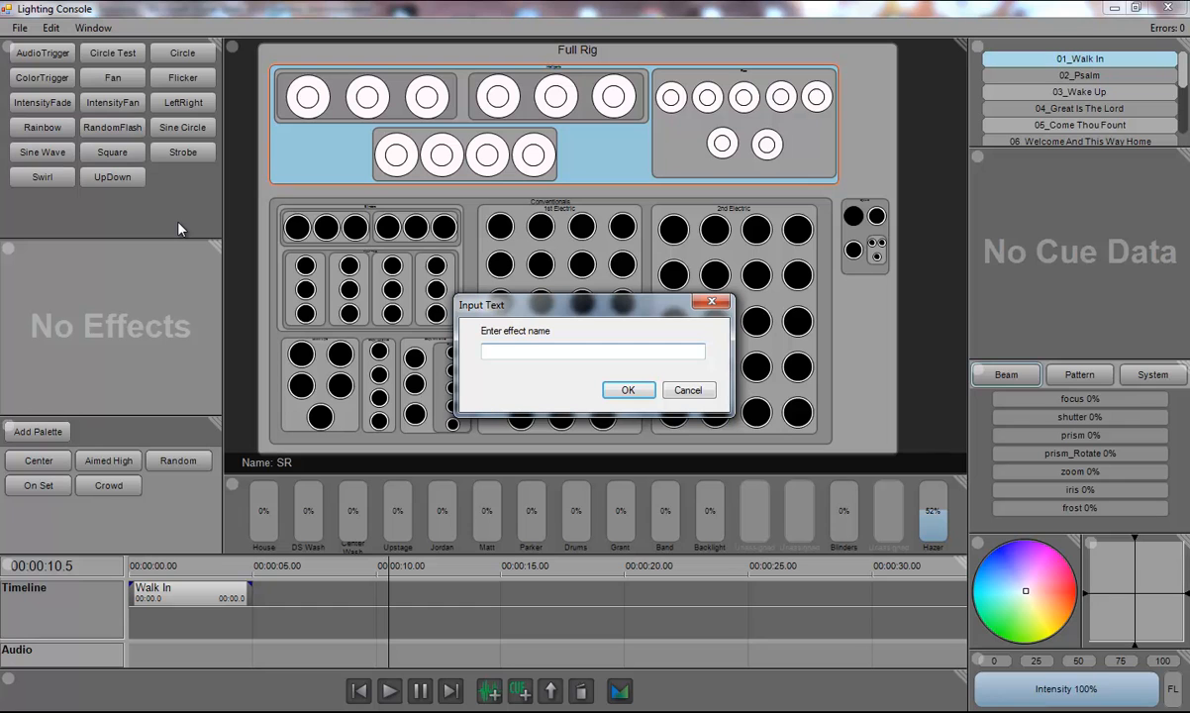
text(Intensity Fade Nodes)
key(Return)
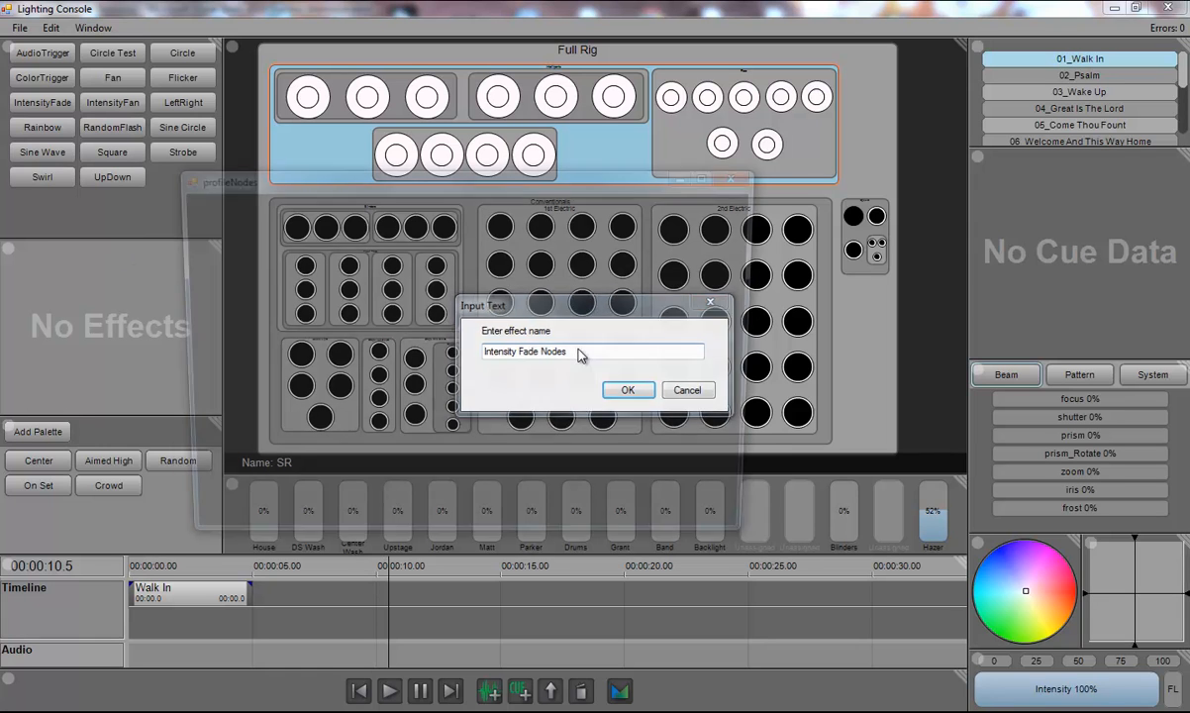
Step: Maximize the node editor and add an Effect Input node near the upper left
drag(501, 188, 543, 1)
right_click(232, 159)
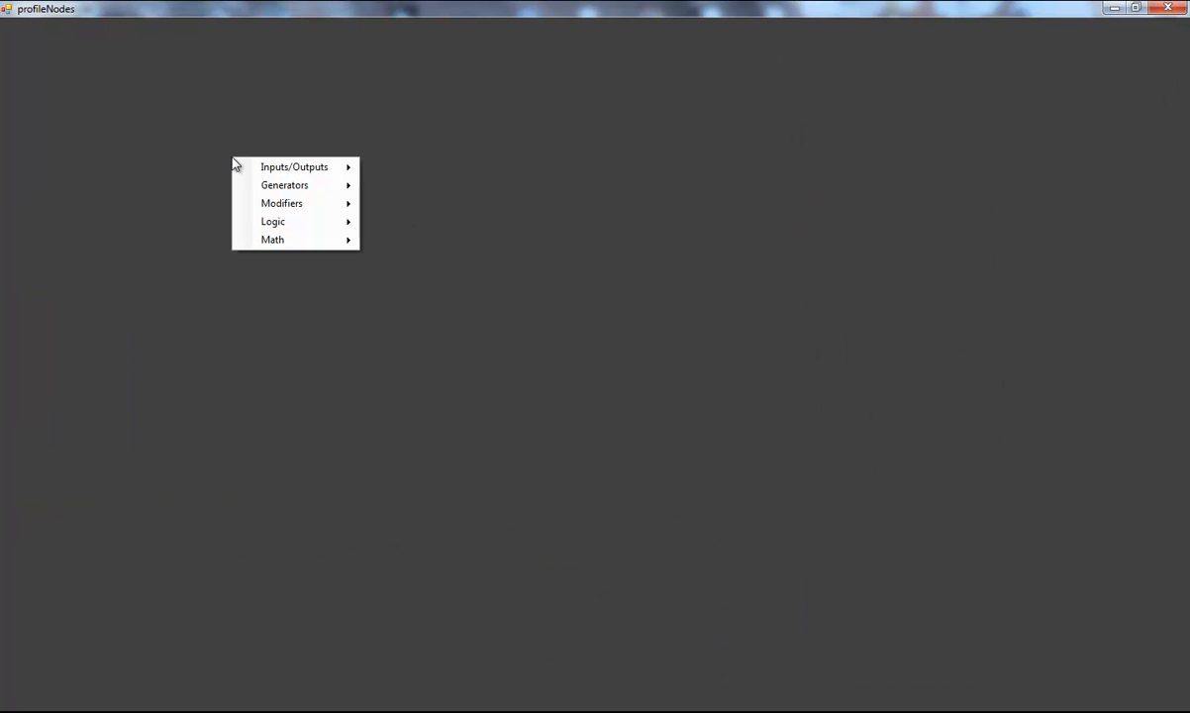
mouse_move(297, 167)
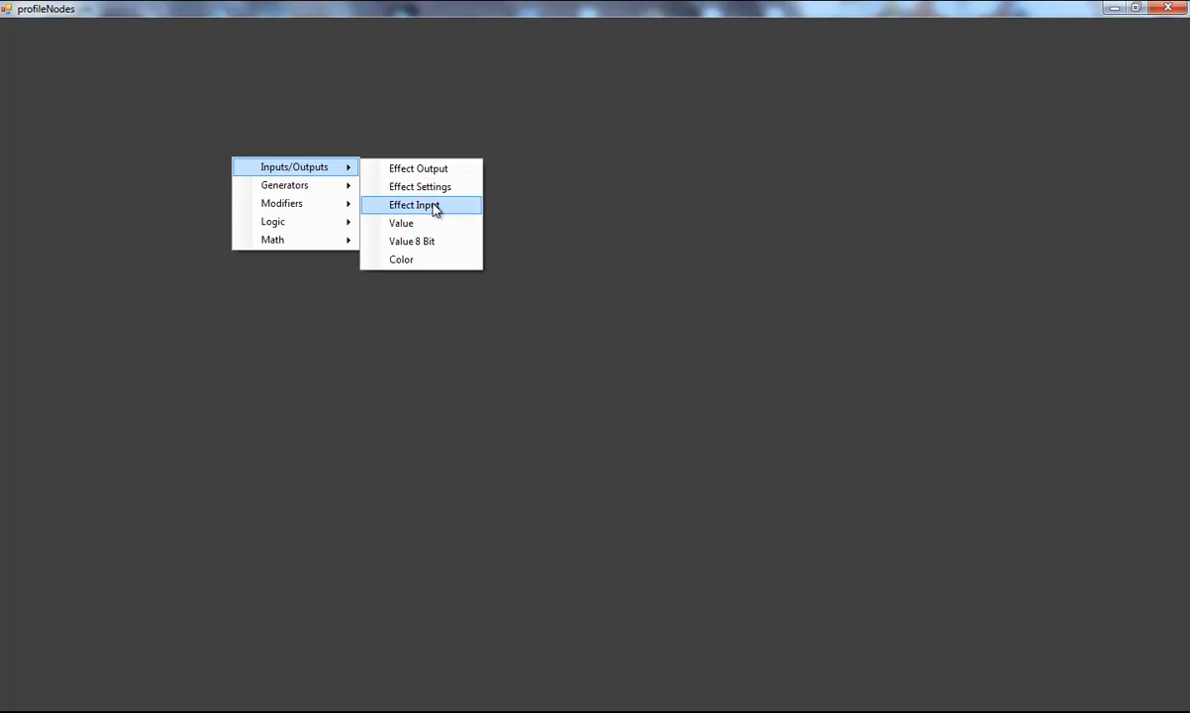
click(436, 207)
drag(313, 162, 286, 162)
Step: Add an Effect Output node and position it on the far side of the canvas
right_click(495, 171)
mouse_move(550, 179)
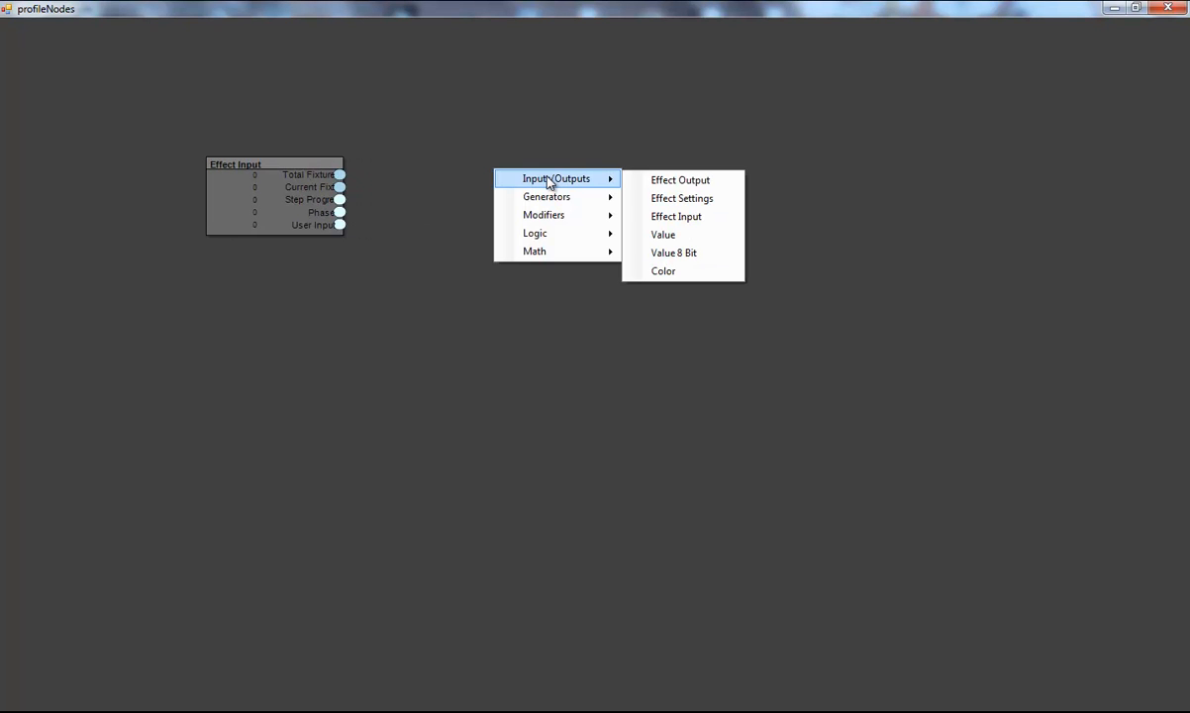
click(663, 182)
drag(618, 179, 842, 164)
drag(276, 184, 227, 170)
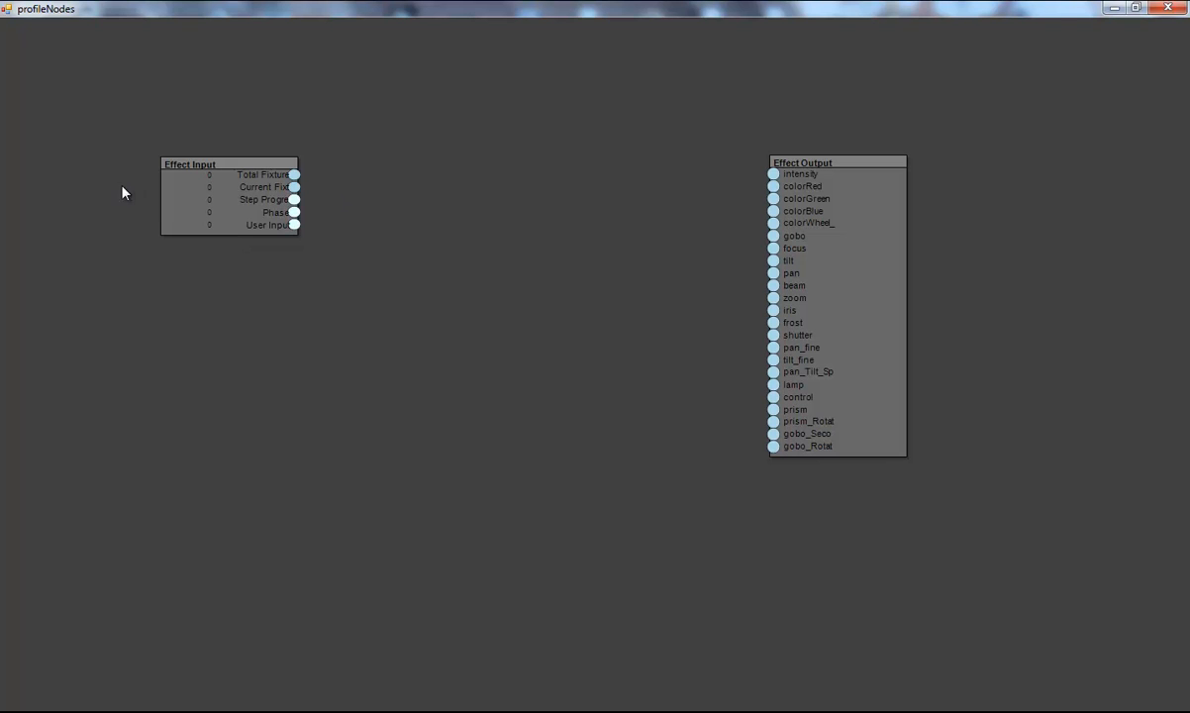
drag(849, 194, 867, 195)
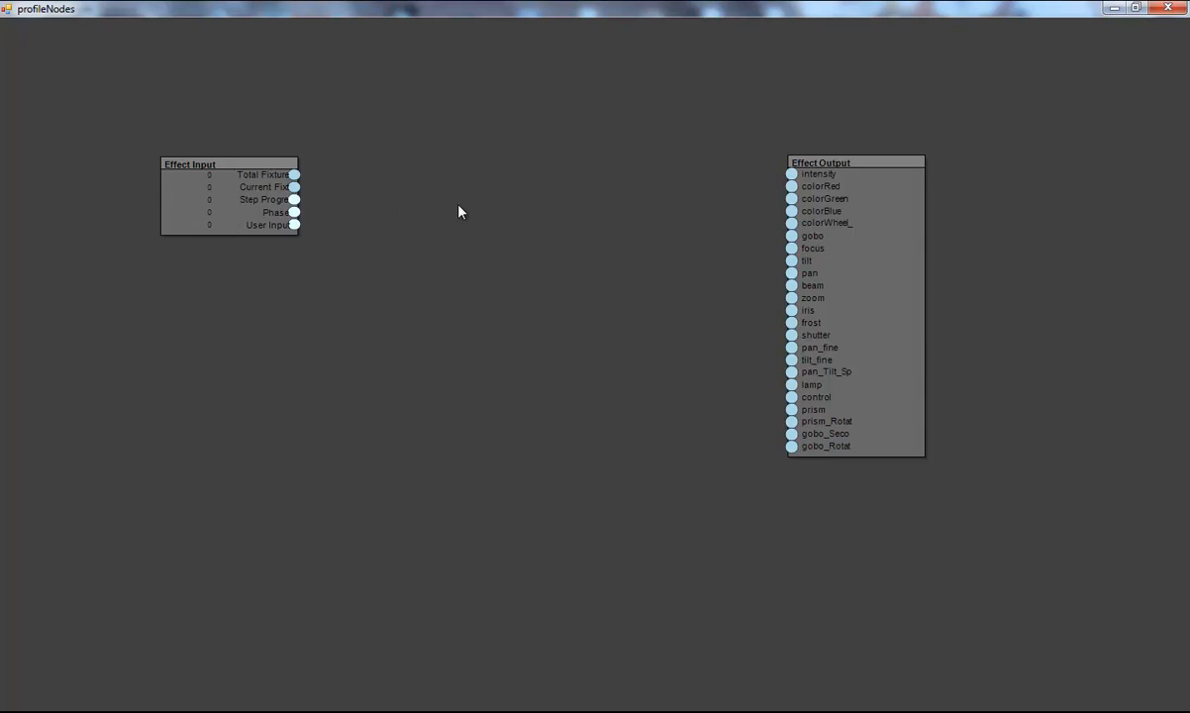
Step: Add a Sine Wave generator node between the input and output nodes
right_click(485, 204)
mouse_move(549, 231)
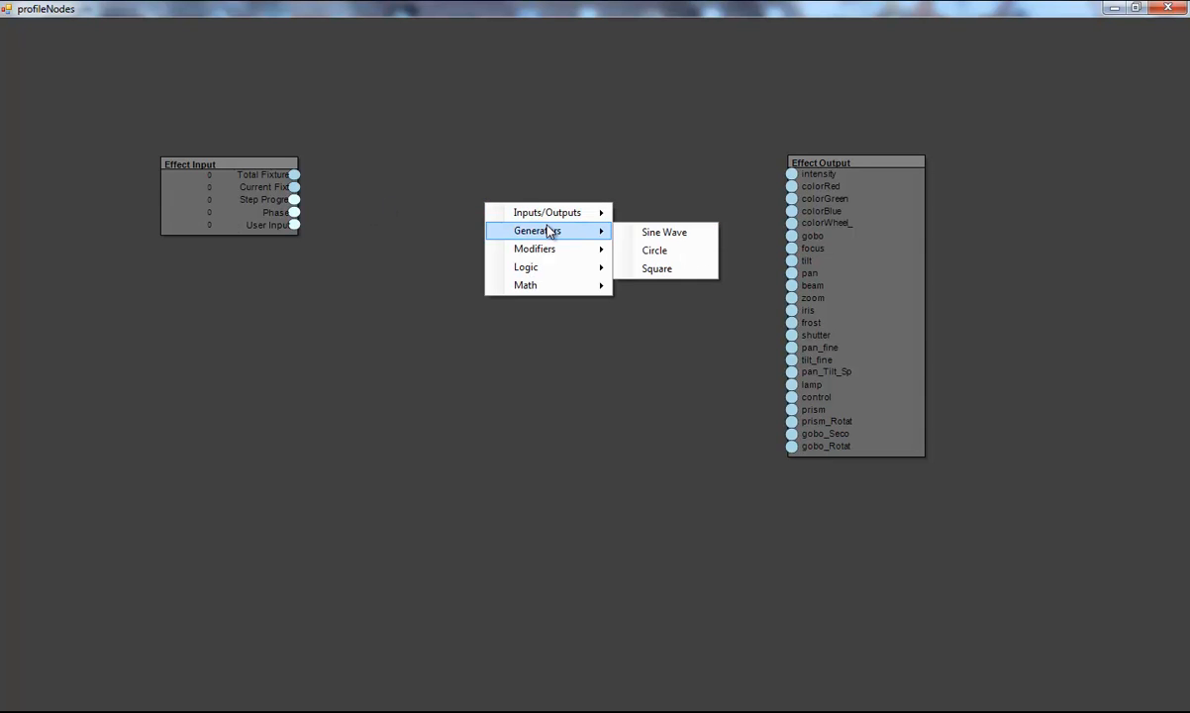
click(661, 231)
drag(584, 212, 551, 167)
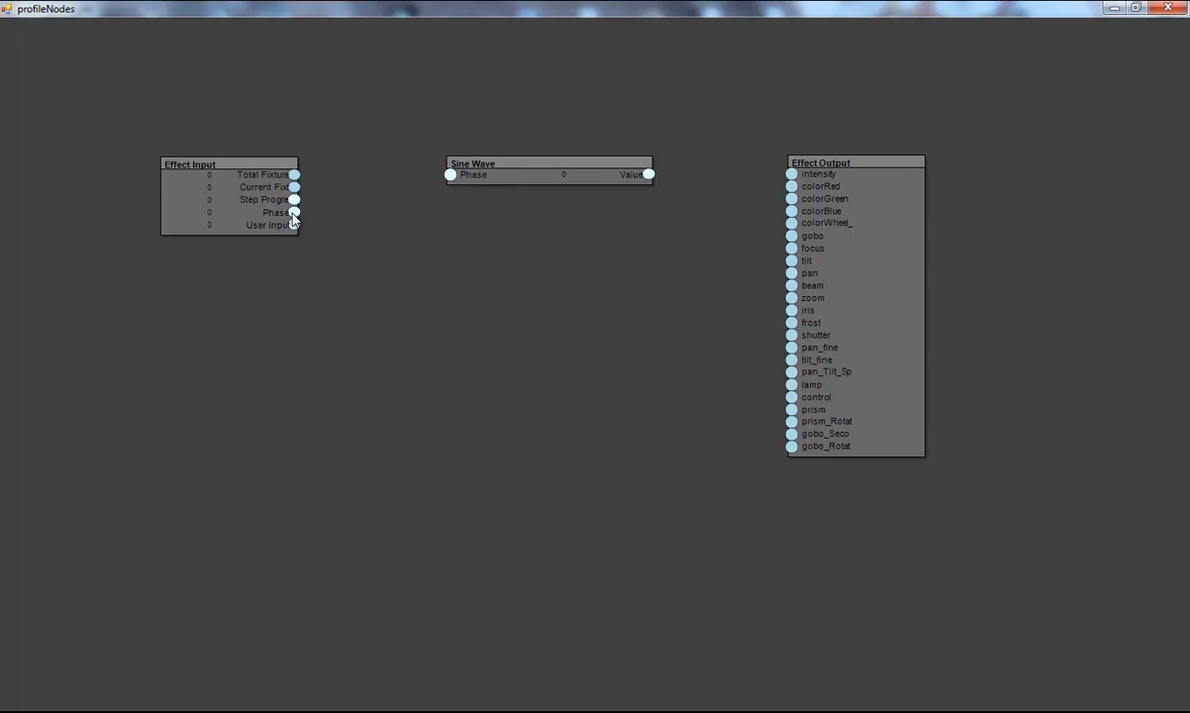
Step: Connect the Effect Input's Phase to the Sine Wave's Phase input and nudge the output node aside
drag(294, 212, 450, 175)
drag(860, 161, 887, 159)
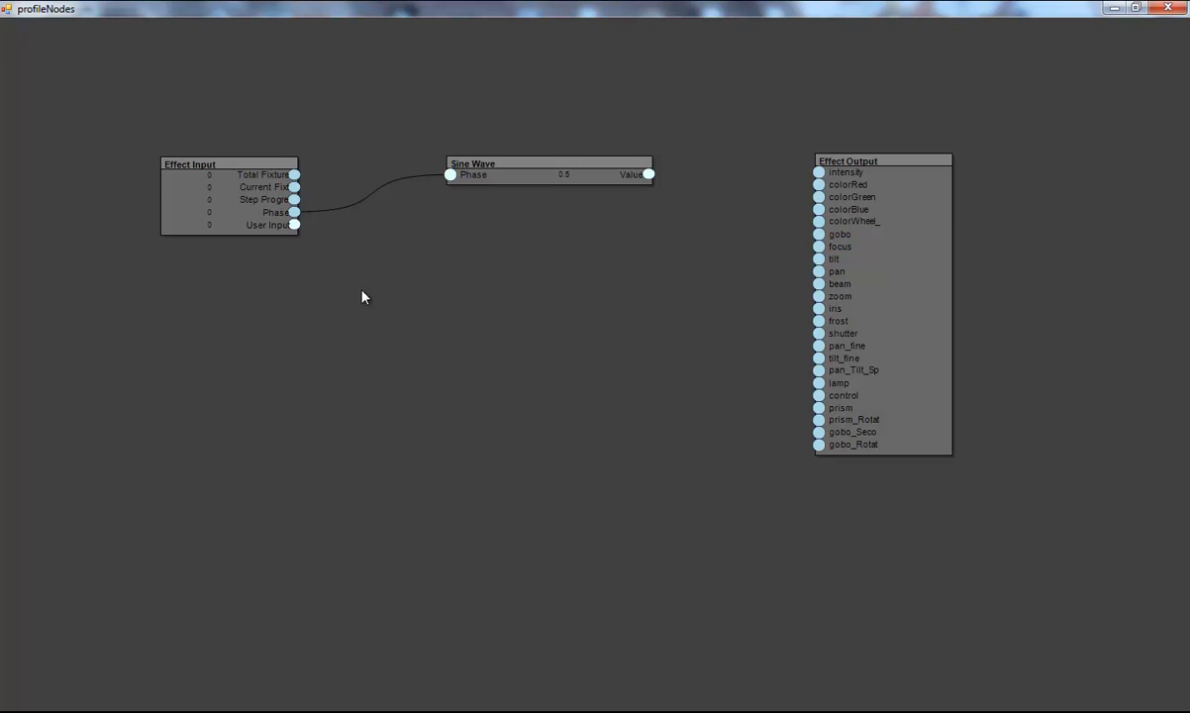
drag(822, 161, 845, 157)
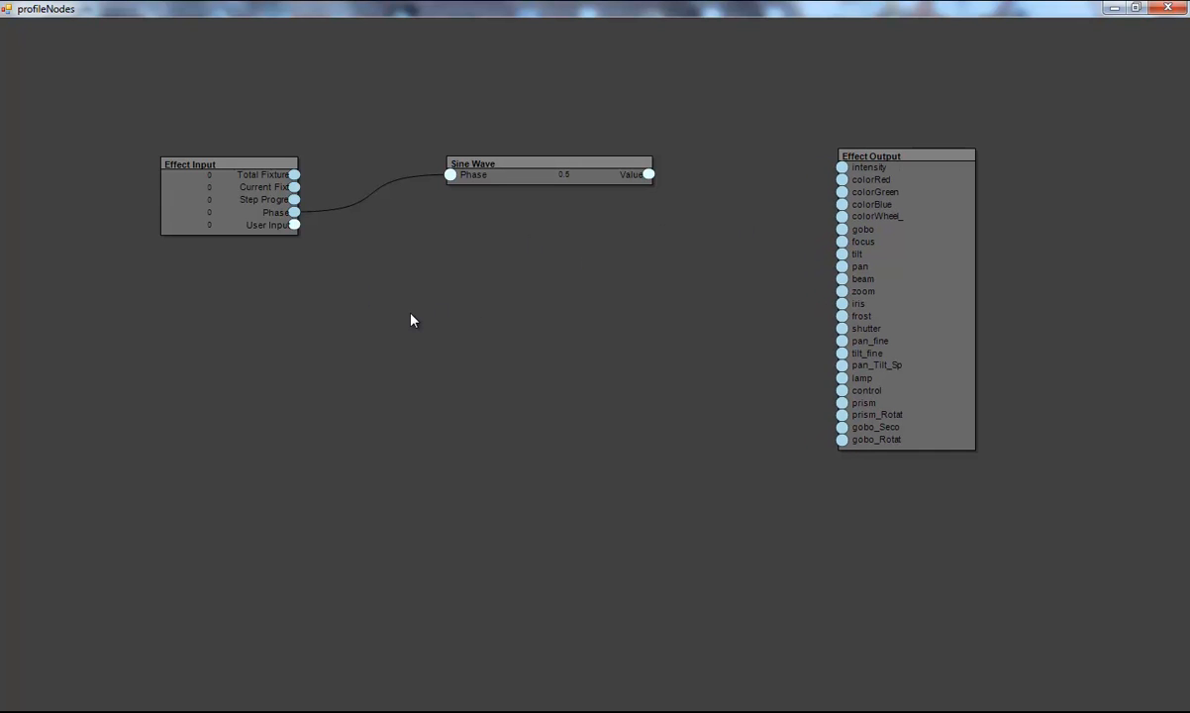
Step: Add a Multiply math node below the Sine Wave node
right_click(469, 324)
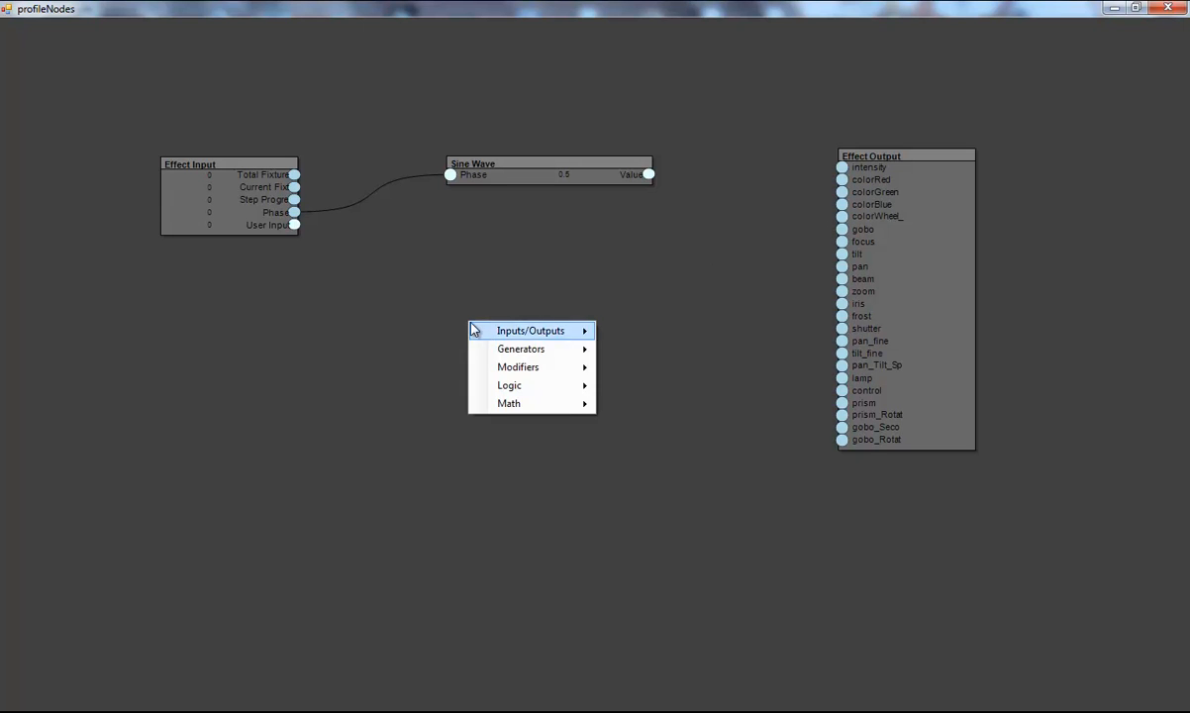
mouse_move(530, 351)
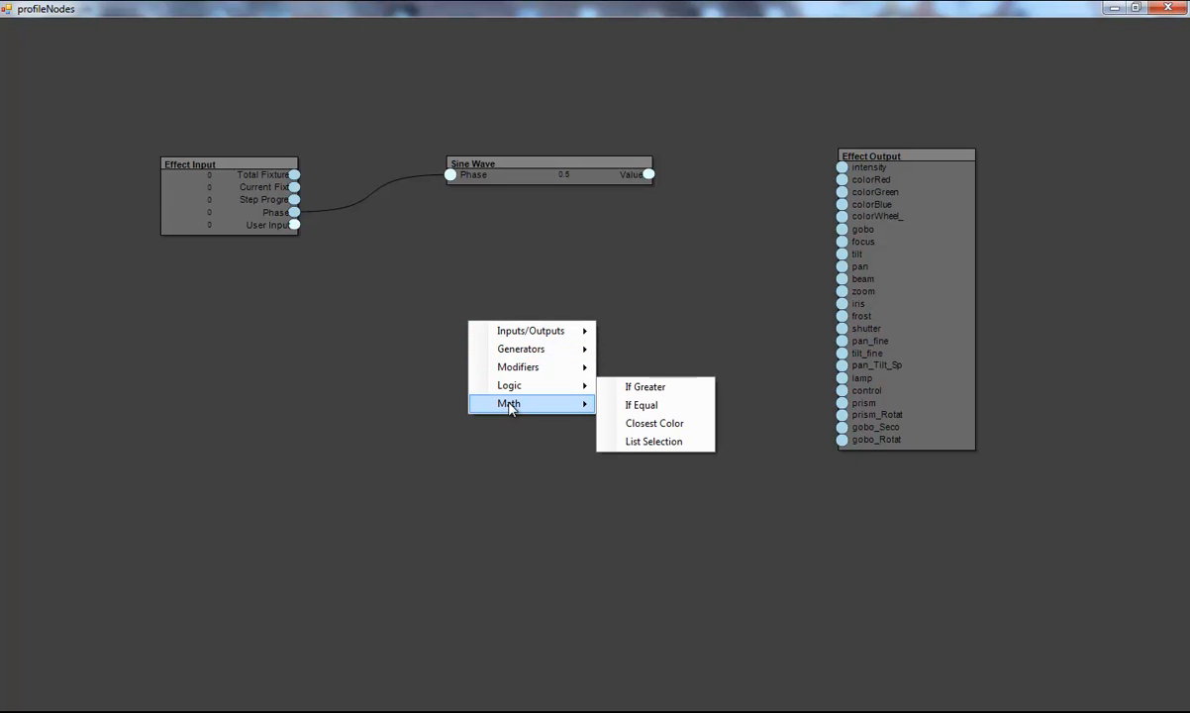
mouse_move(531, 402)
click(644, 441)
drag(531, 348, 513, 257)
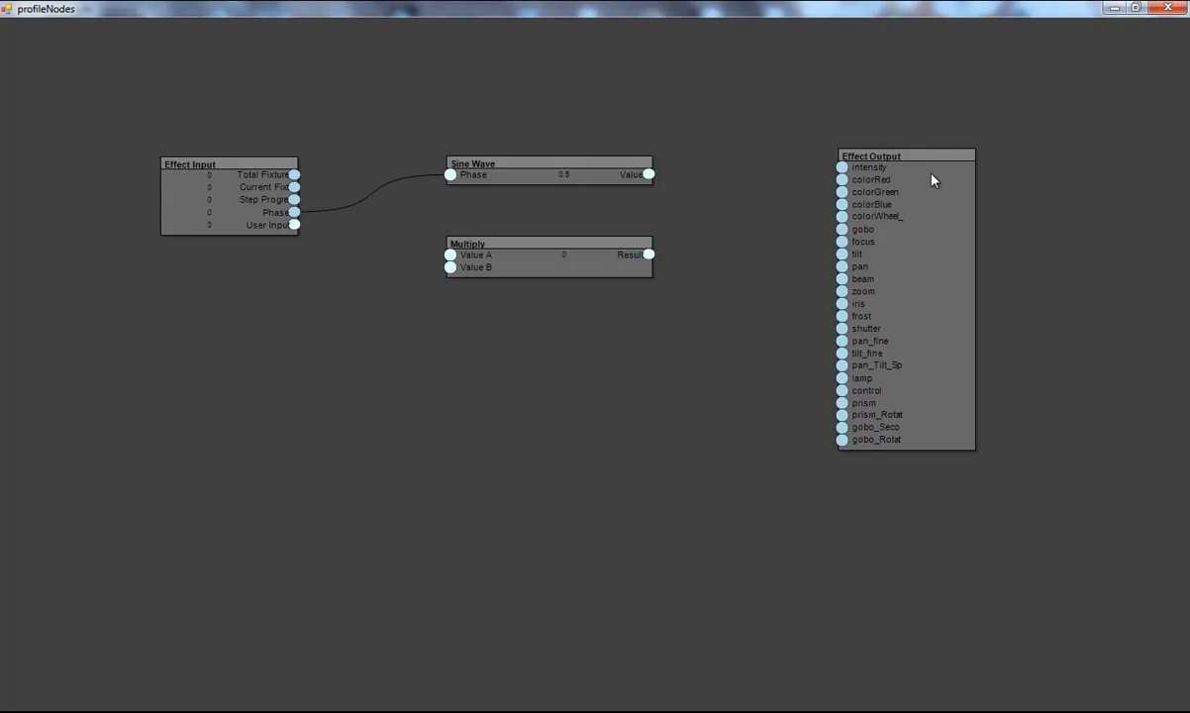
drag(524, 266, 532, 303)
Step: Add a Value node below the Multiply node and set its value to 65535
right_click(376, 409)
mouse_move(453, 420)
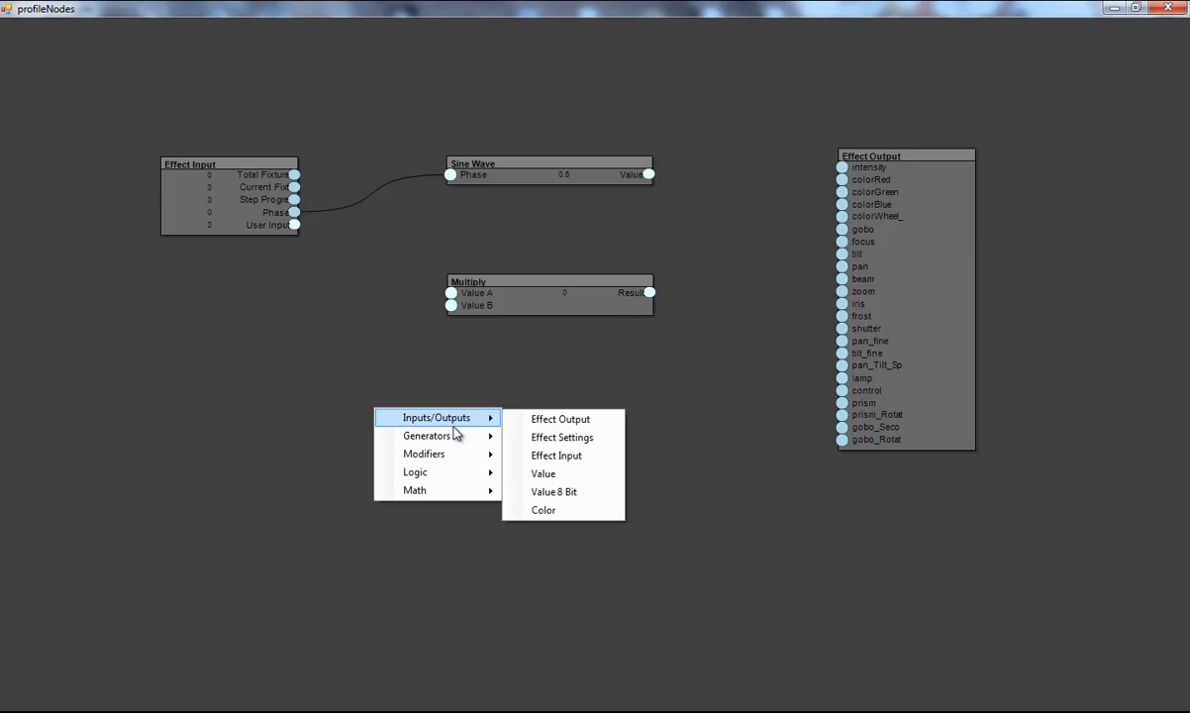
click(545, 473)
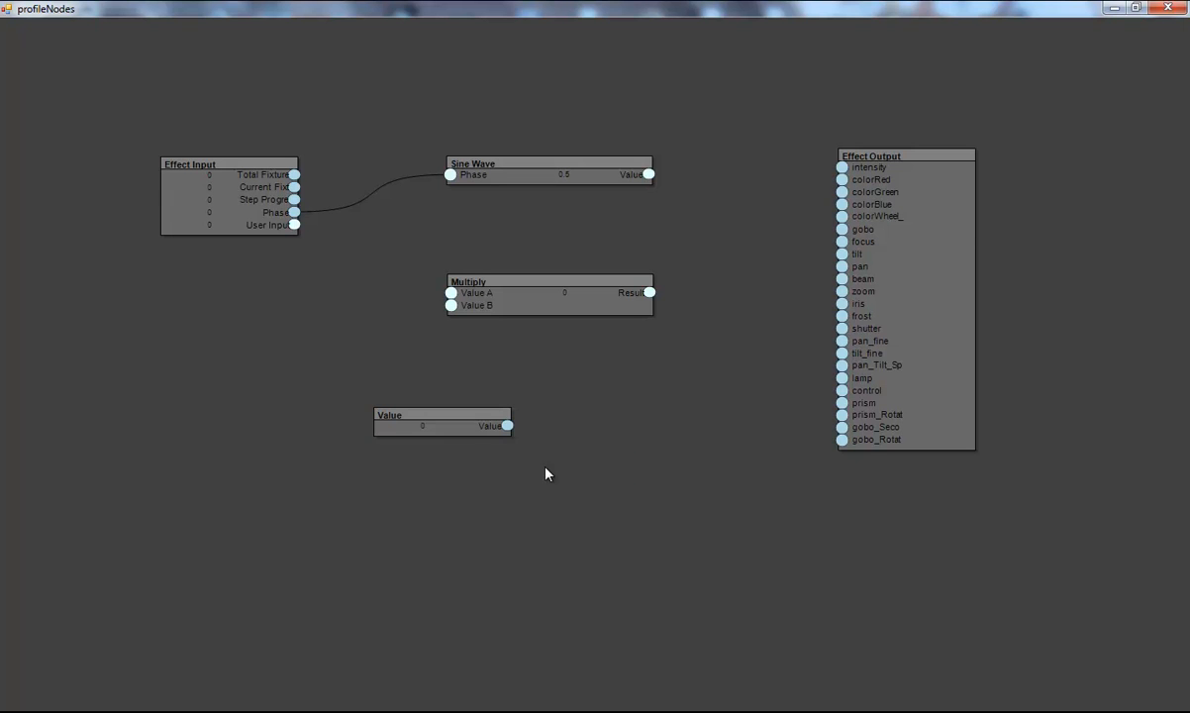
drag(425, 419, 320, 381)
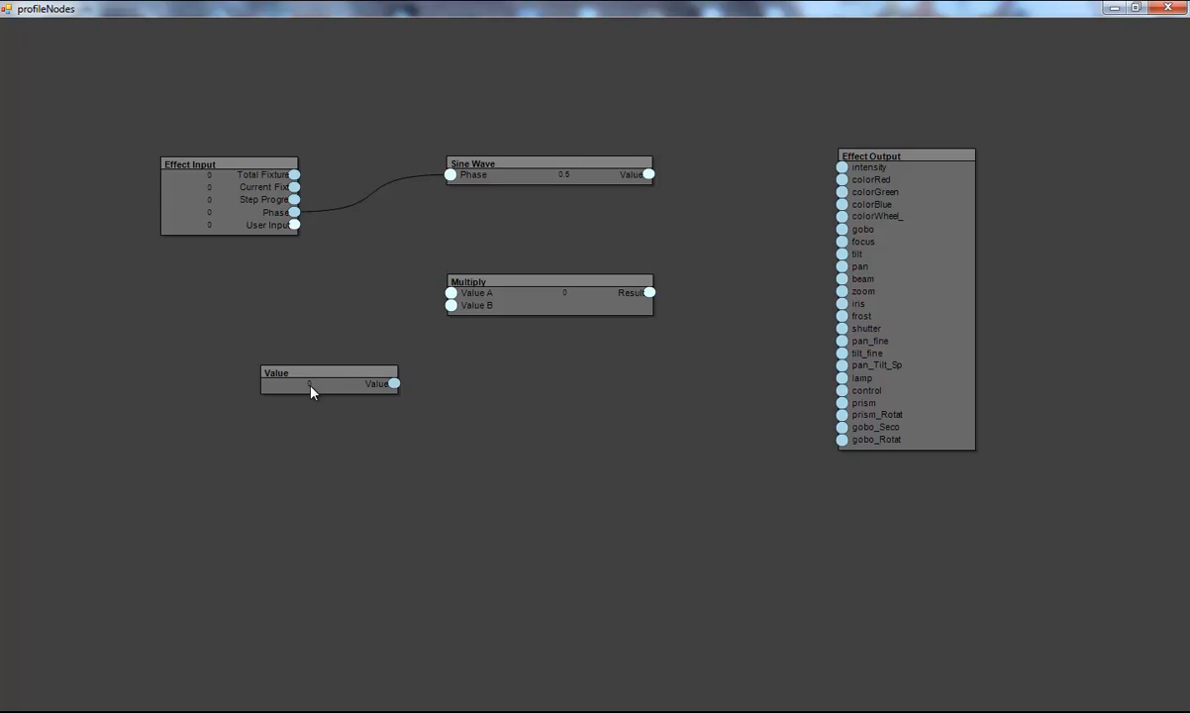
double_click(311, 392)
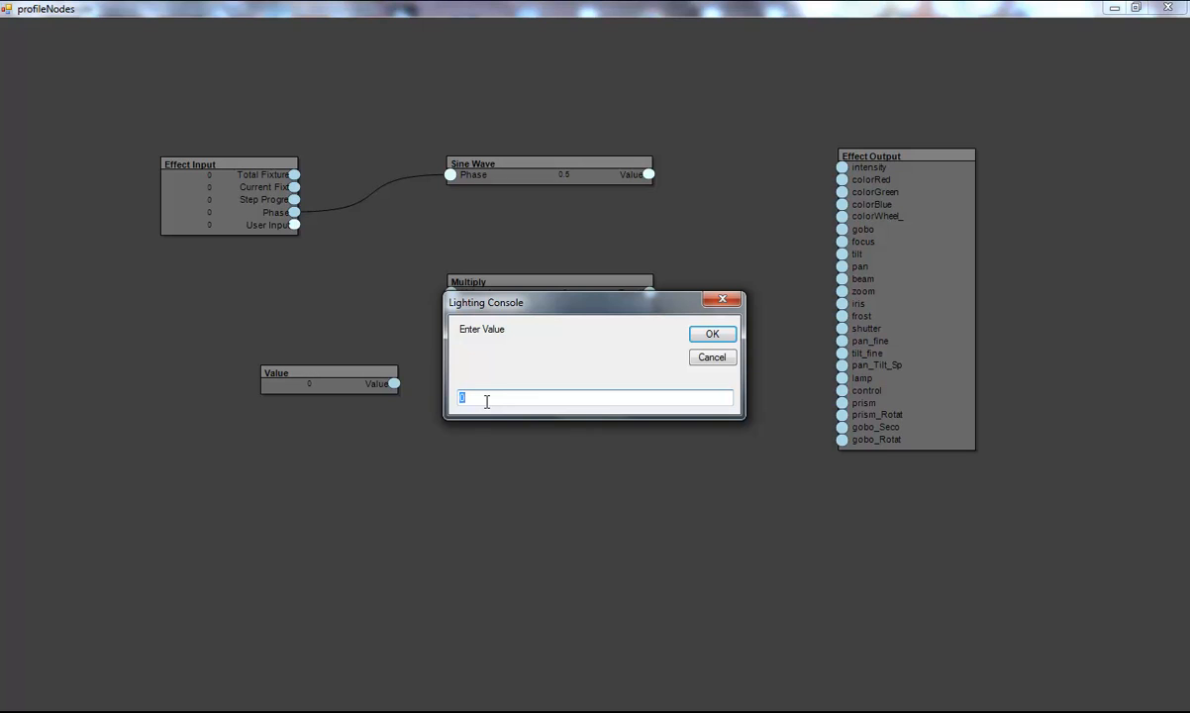
text(65535)
double_click(507, 398)
click(508, 397)
drag(534, 397, 422, 406)
click(489, 399)
click(714, 335)
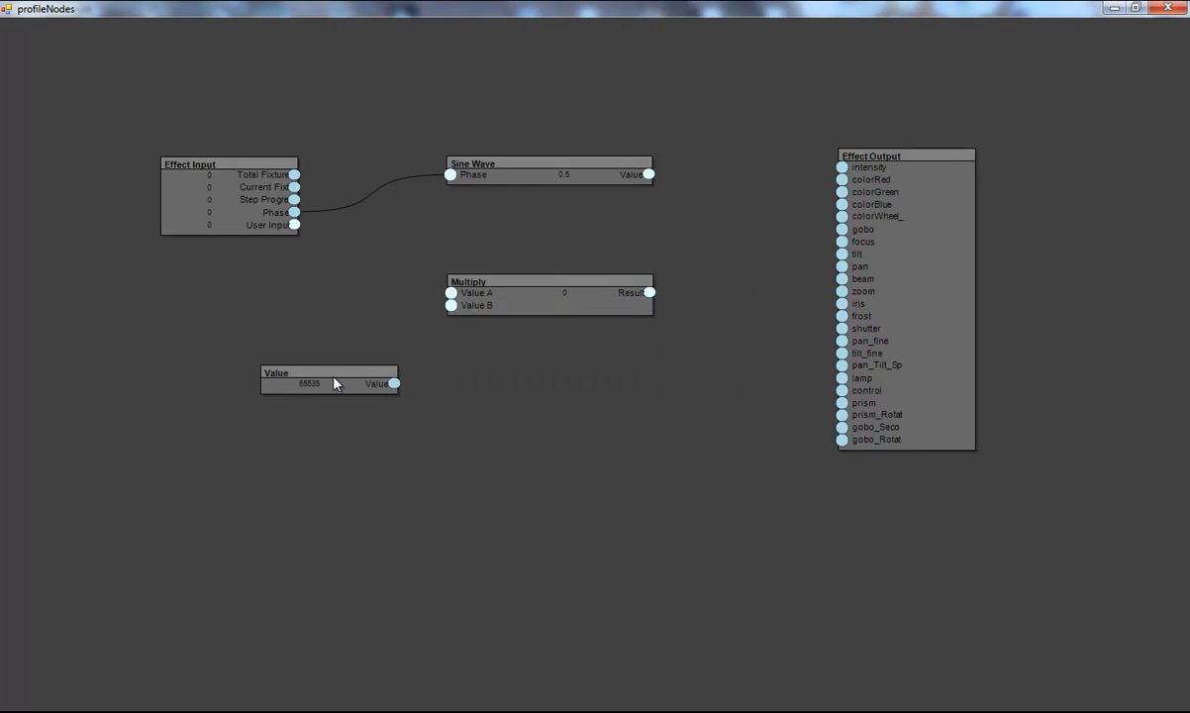
Step: Connect the Value node's output to the Multiply node's Value B input
drag(334, 384, 282, 384)
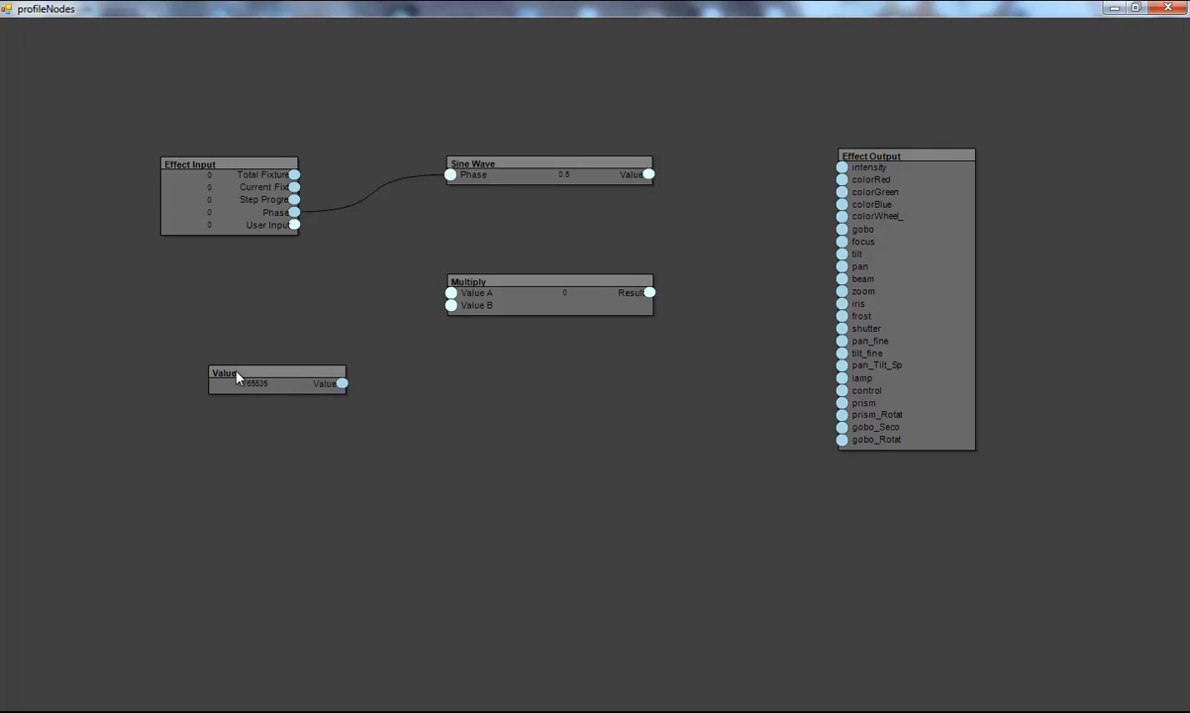
drag(342, 384, 452, 307)
drag(521, 292, 592, 268)
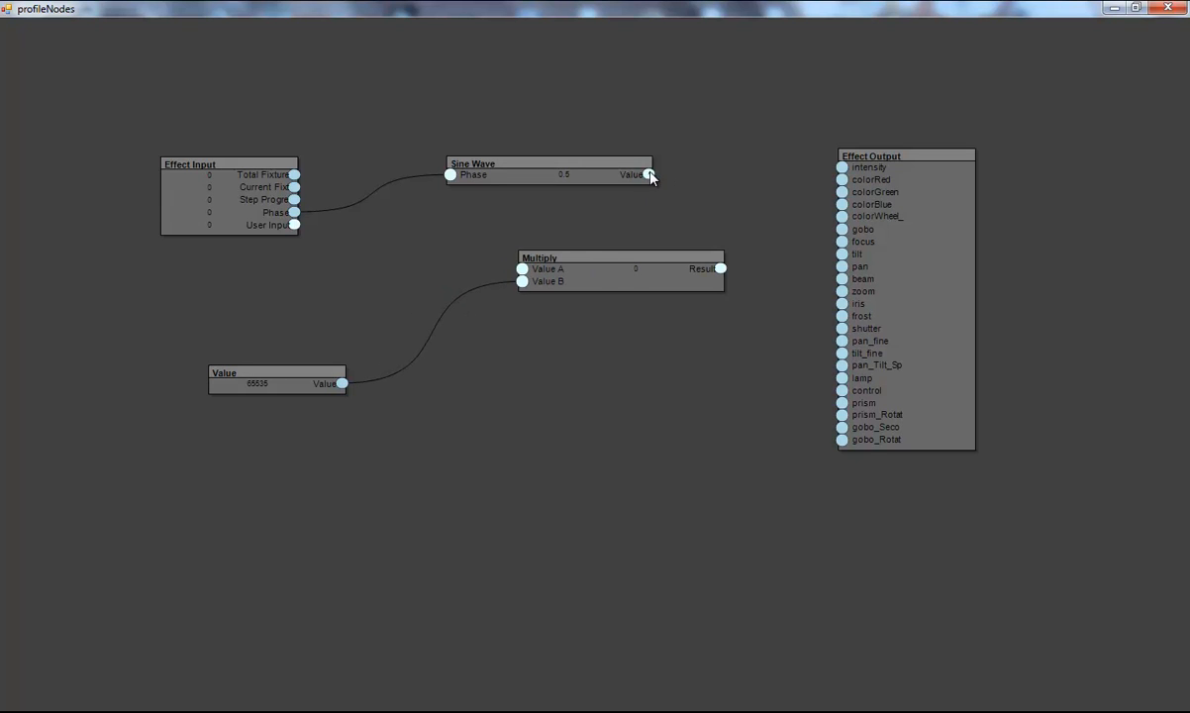
Step: Wire the Sine Wave value into Multiply's Value A and the Multiply result into the output's intensity, then close the editor
drag(611, 224, 522, 269)
drag(751, 216, 844, 171)
click(1114, 8)
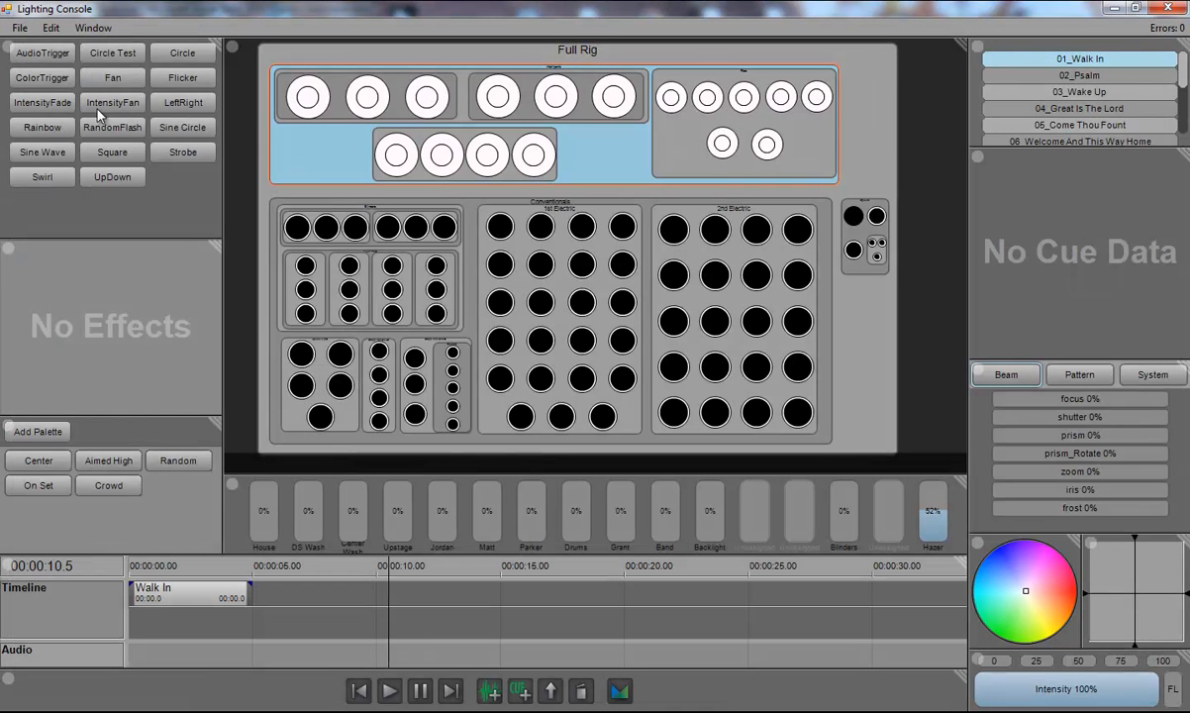
Step: Refresh the effect list and apply the Intensity Fade Nodes effect
click(6, 46)
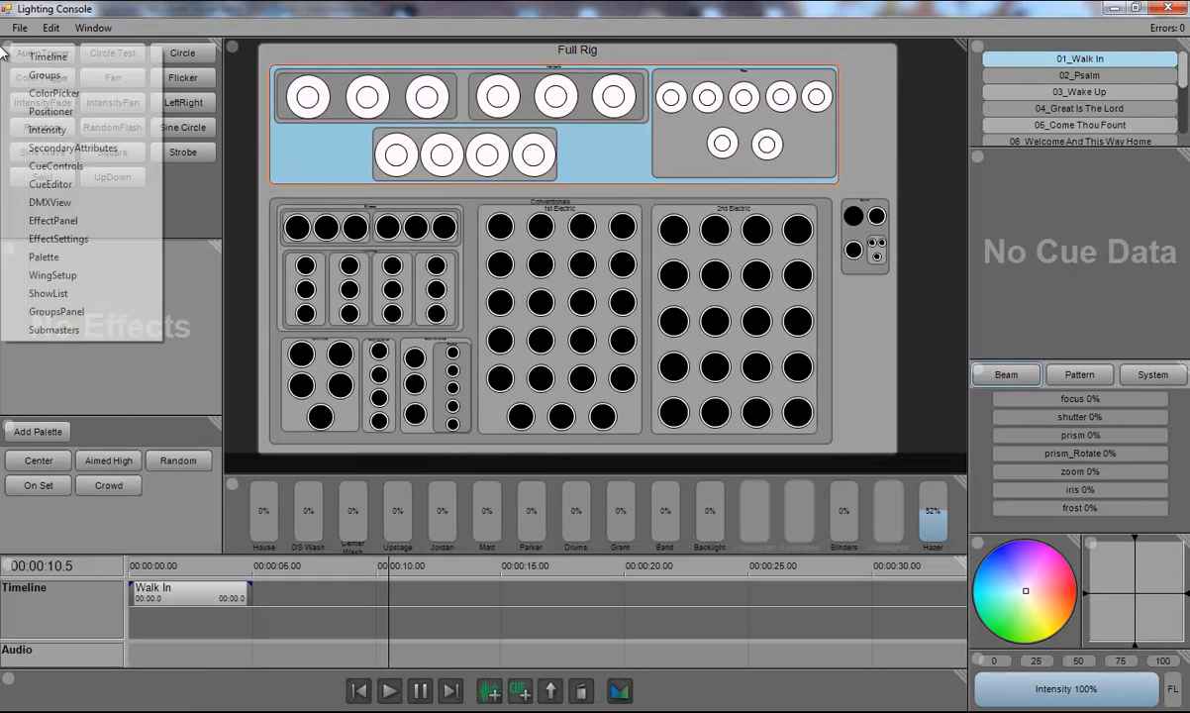
click(80, 222)
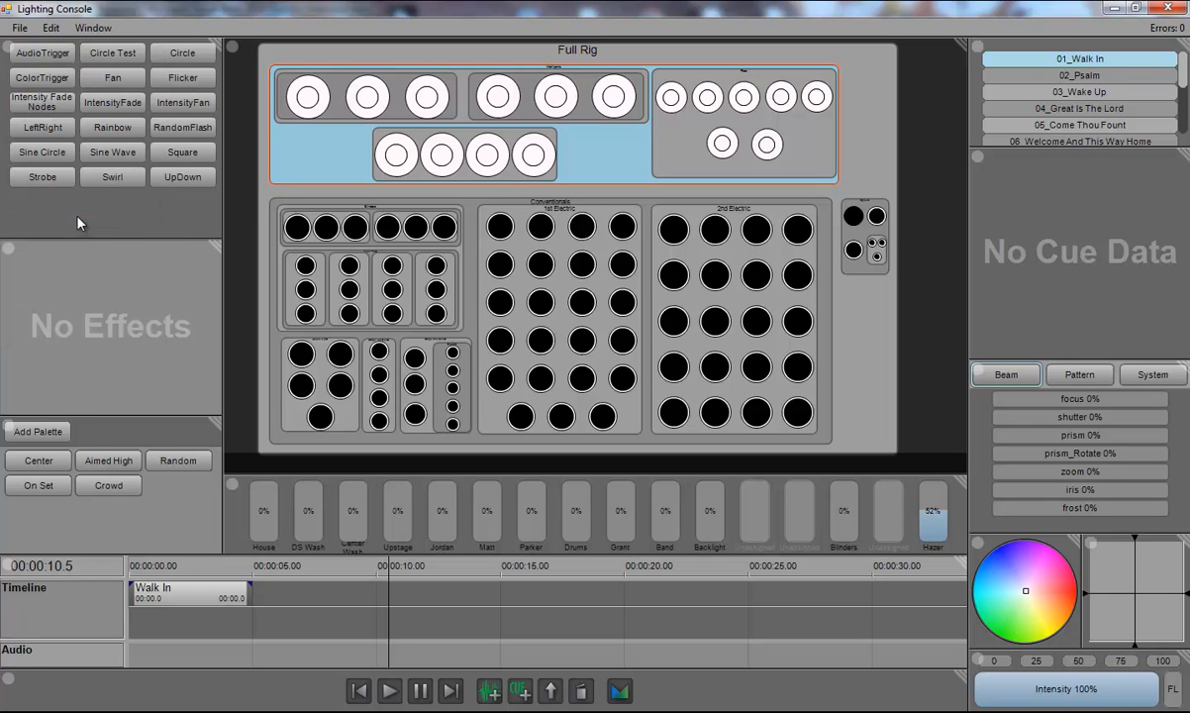
click(42, 104)
click(35, 262)
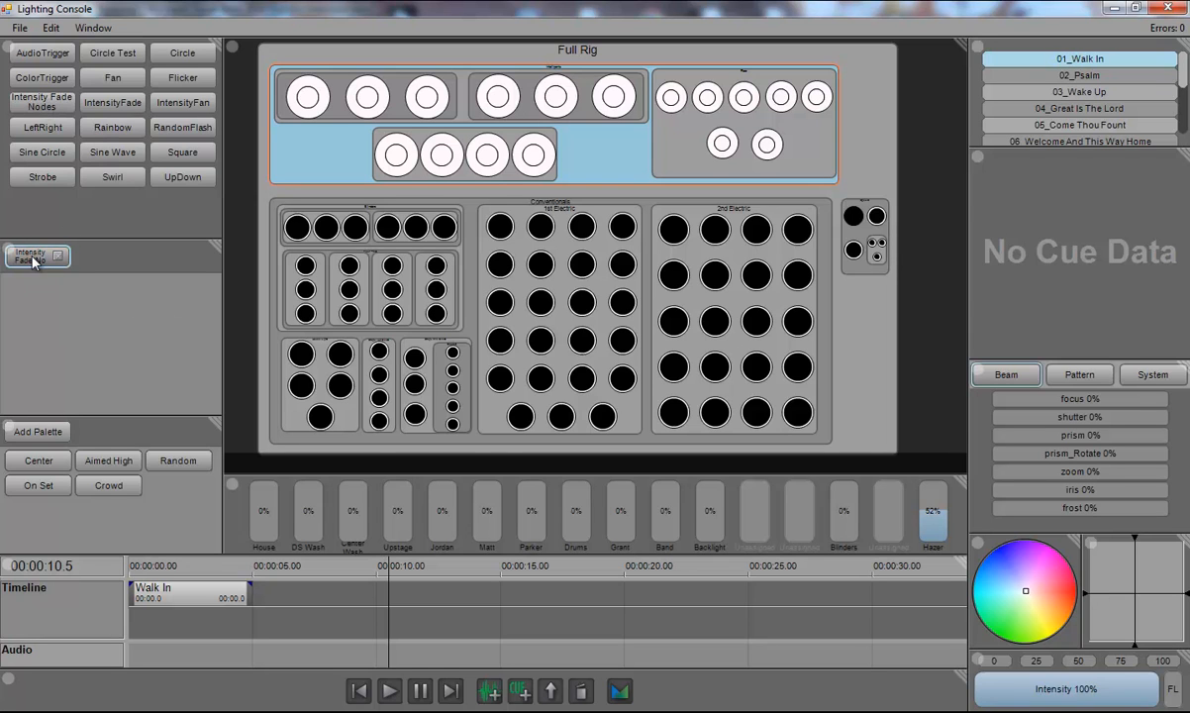
Step: Set the master intensity to 0% and remove the Intensity Fade Nodes effect
drag(1102, 683, 976, 685)
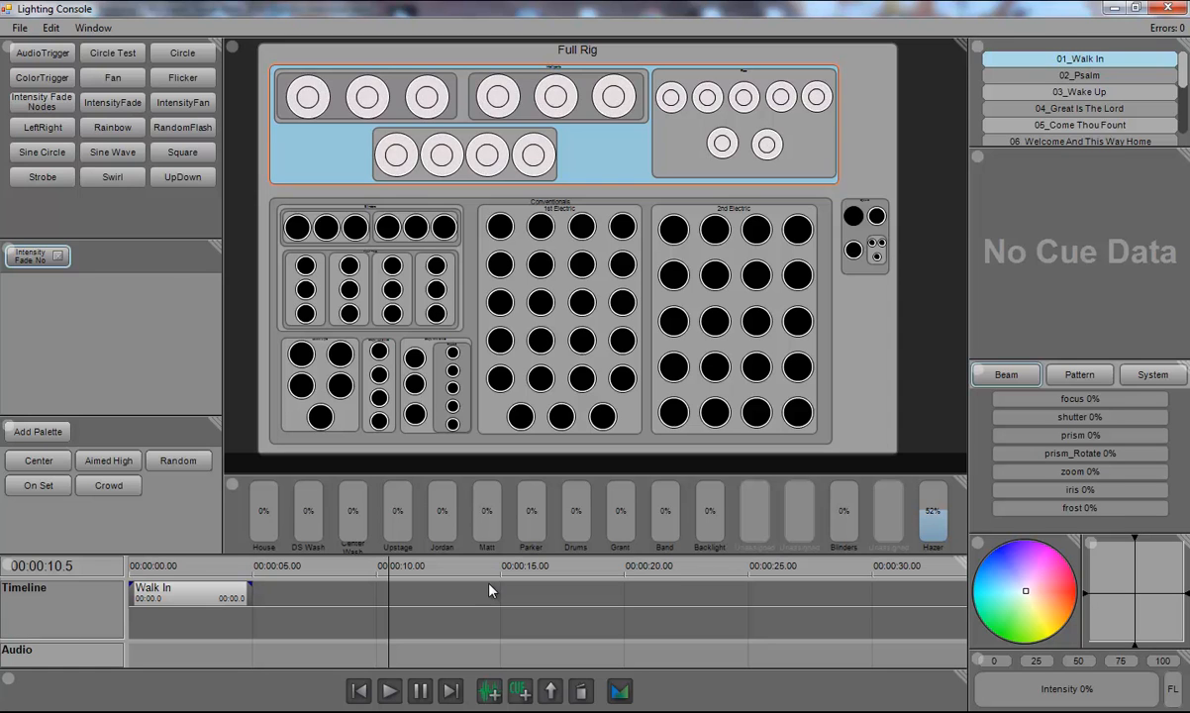
click(59, 259)
Step: Reopen the Intensity Fade Nodes effect for editing and maximize the node editor
right_click(44, 97)
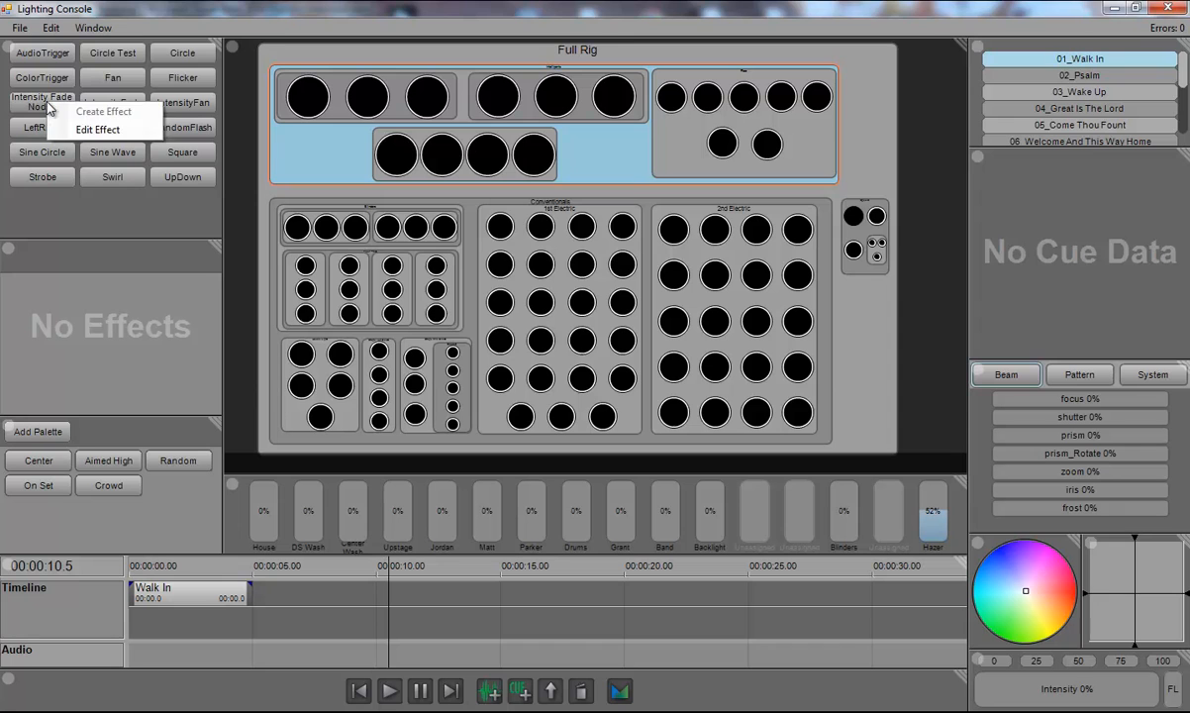
click(99, 130)
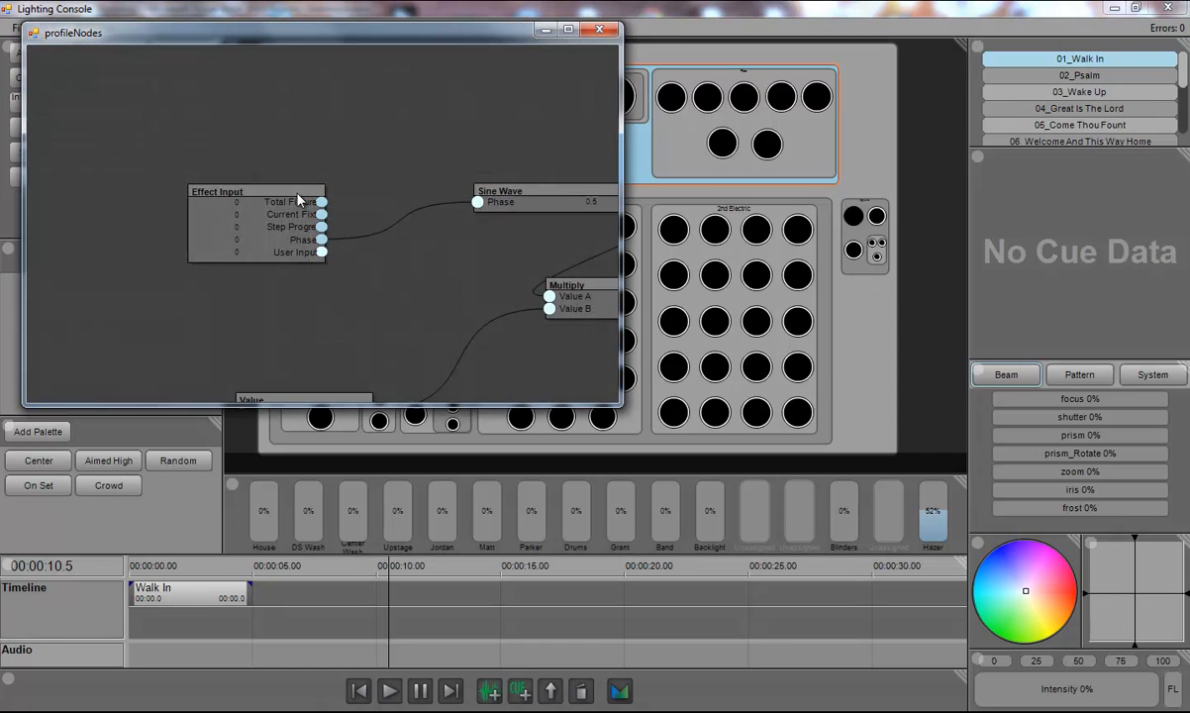
click(570, 33)
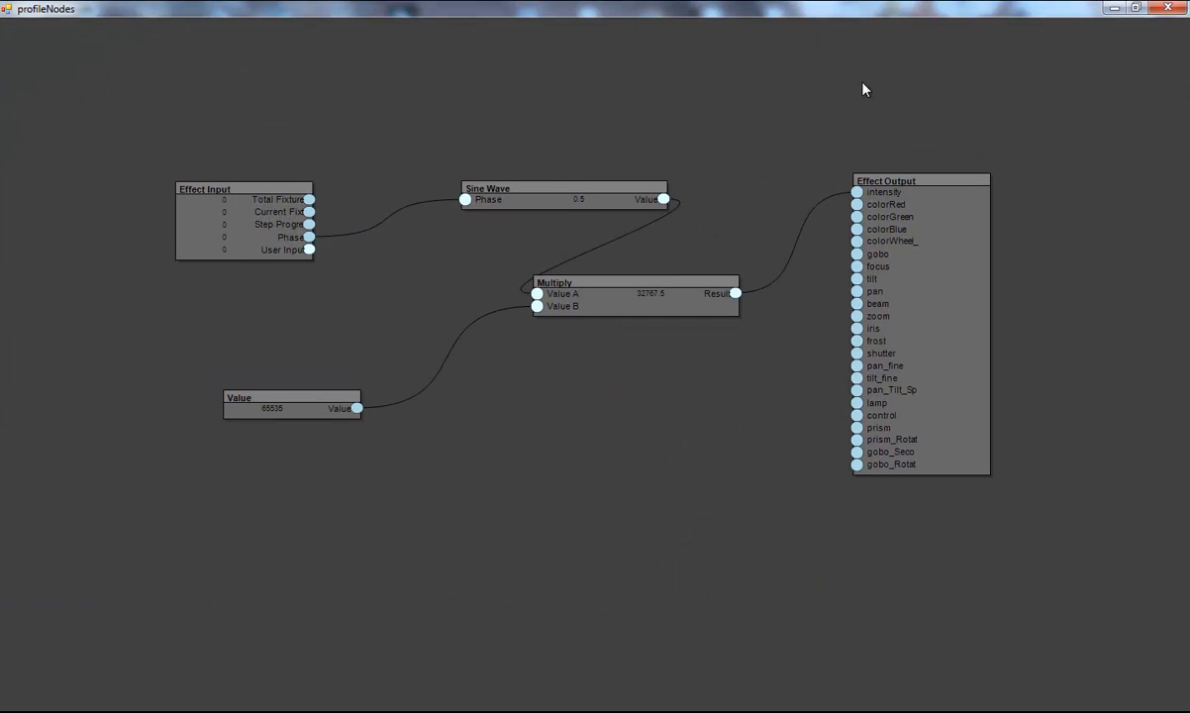
Step: Add an Effect Settings node, connect the Effect Input's User Input to it, name the control Rate, and close the editor
right_click(774, 72)
mouse_move(849, 78)
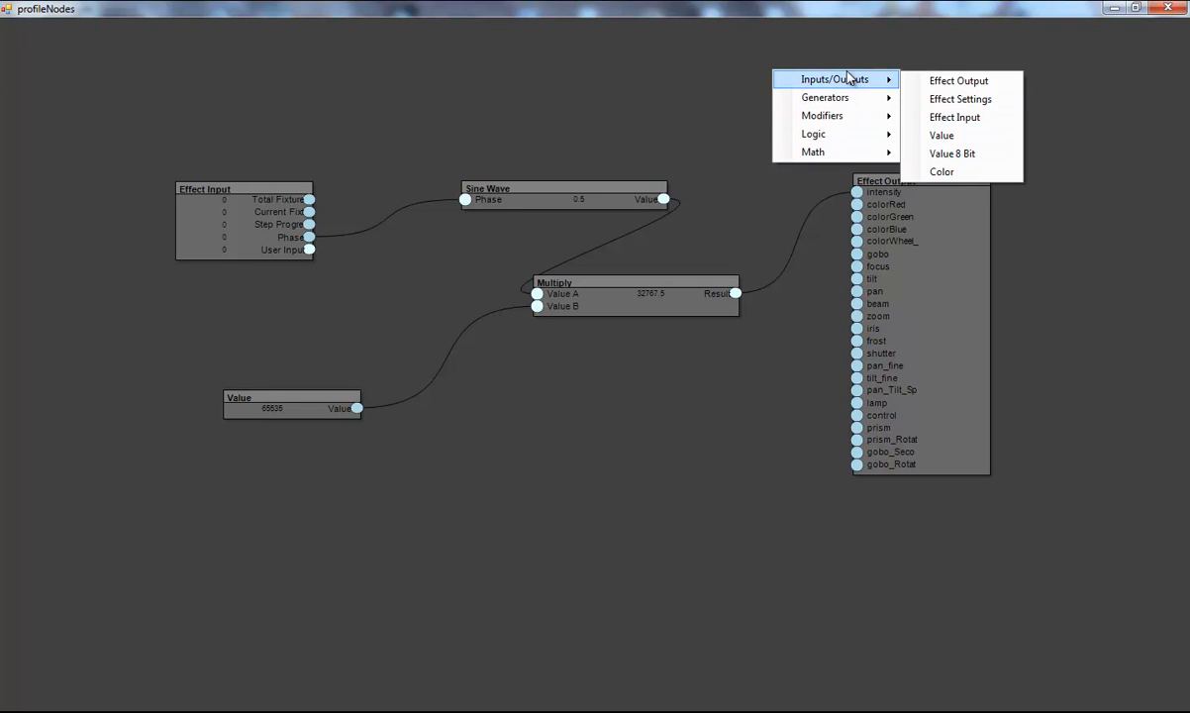
click(965, 104)
drag(861, 89, 946, 107)
drag(305, 254, 862, 106)
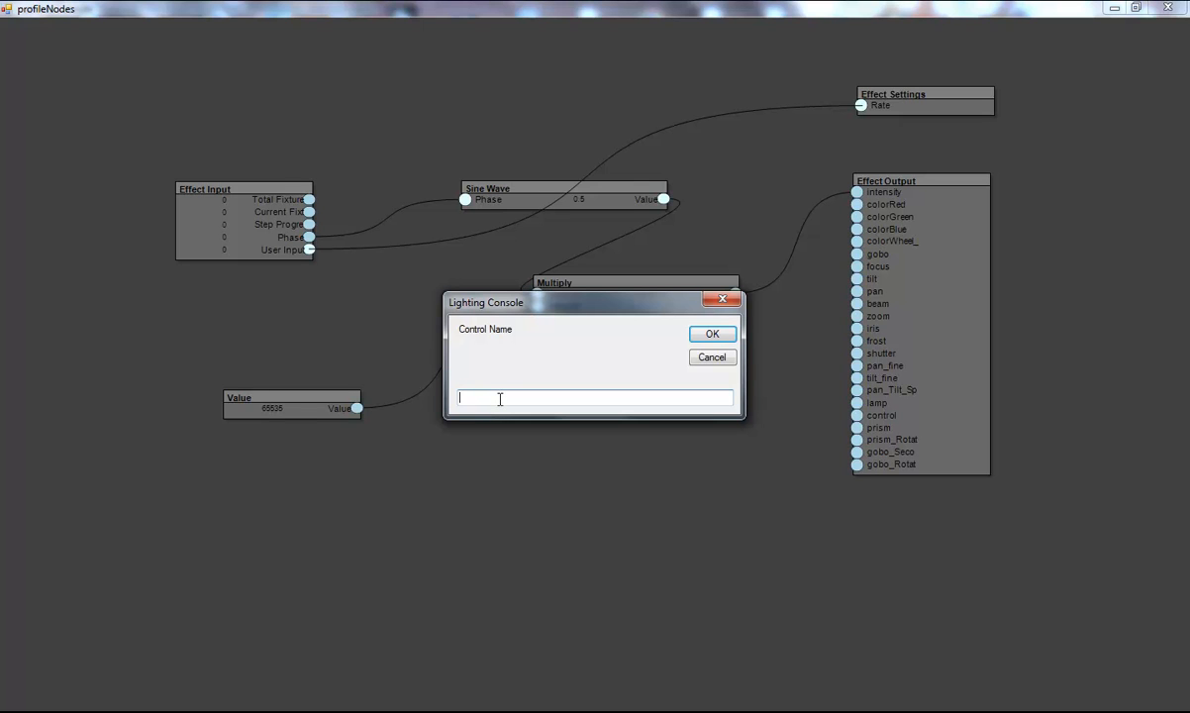
text(Rate)
click(712, 334)
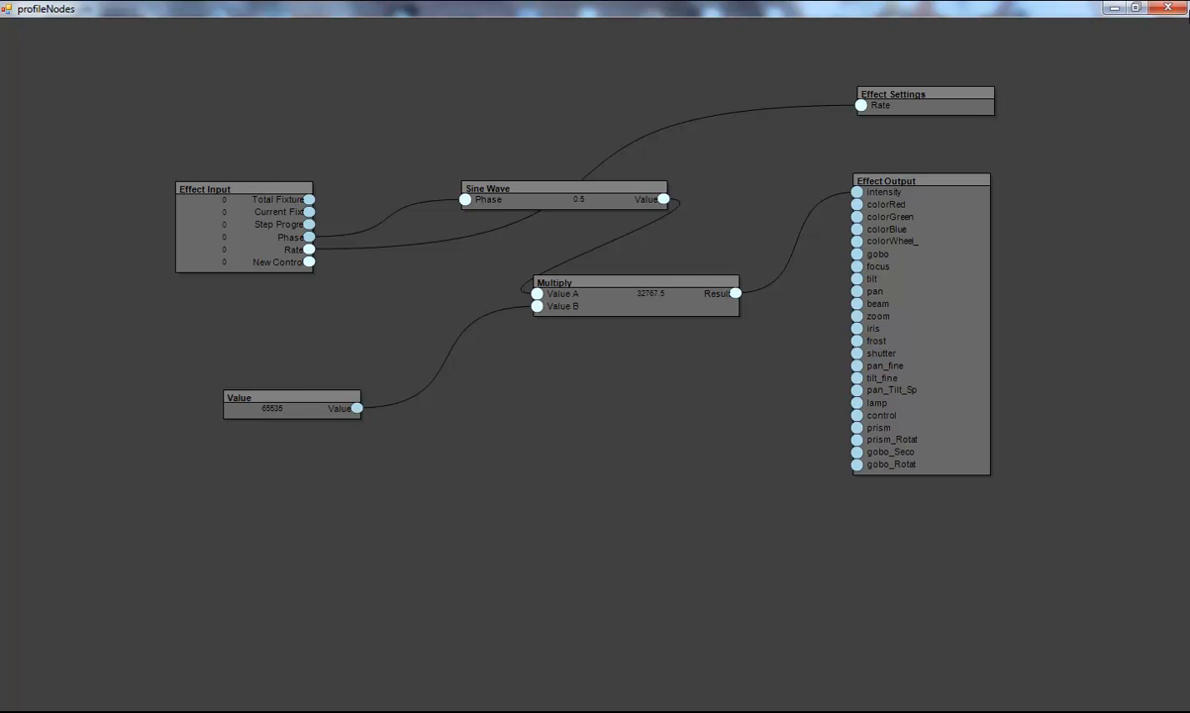
click(1169, 8)
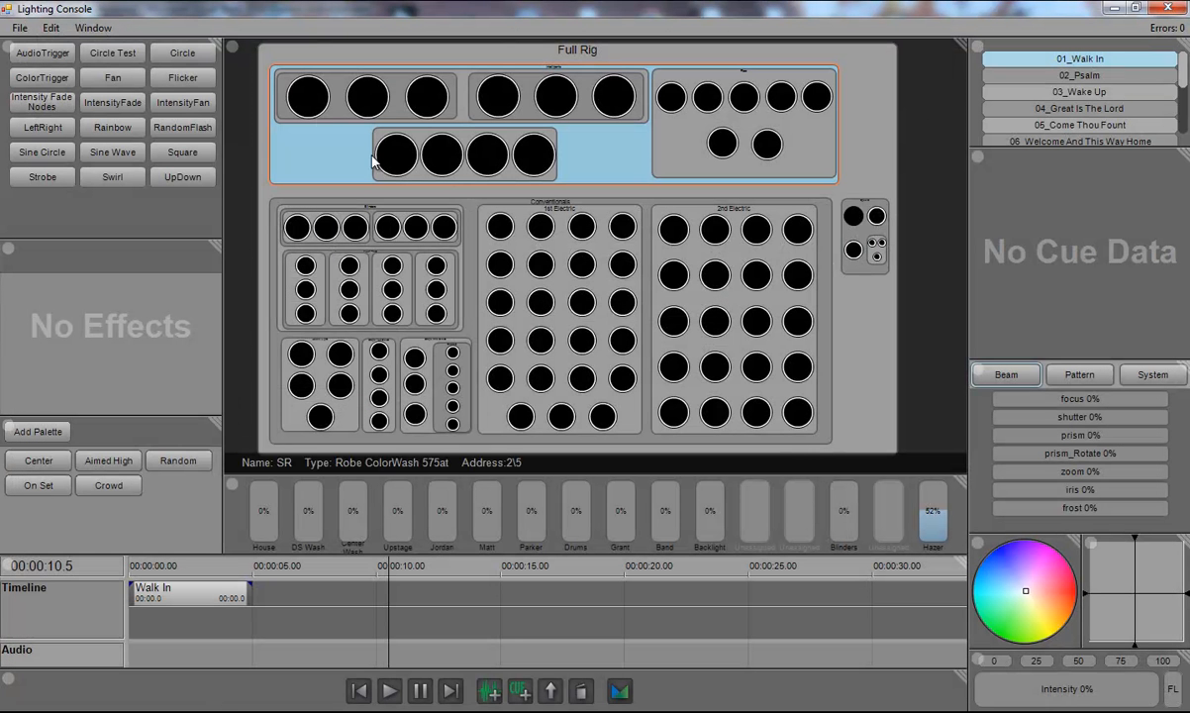
Step: Test the Intensity Fade Nodes effect with its Rate at 100%, then remove it
click(45, 105)
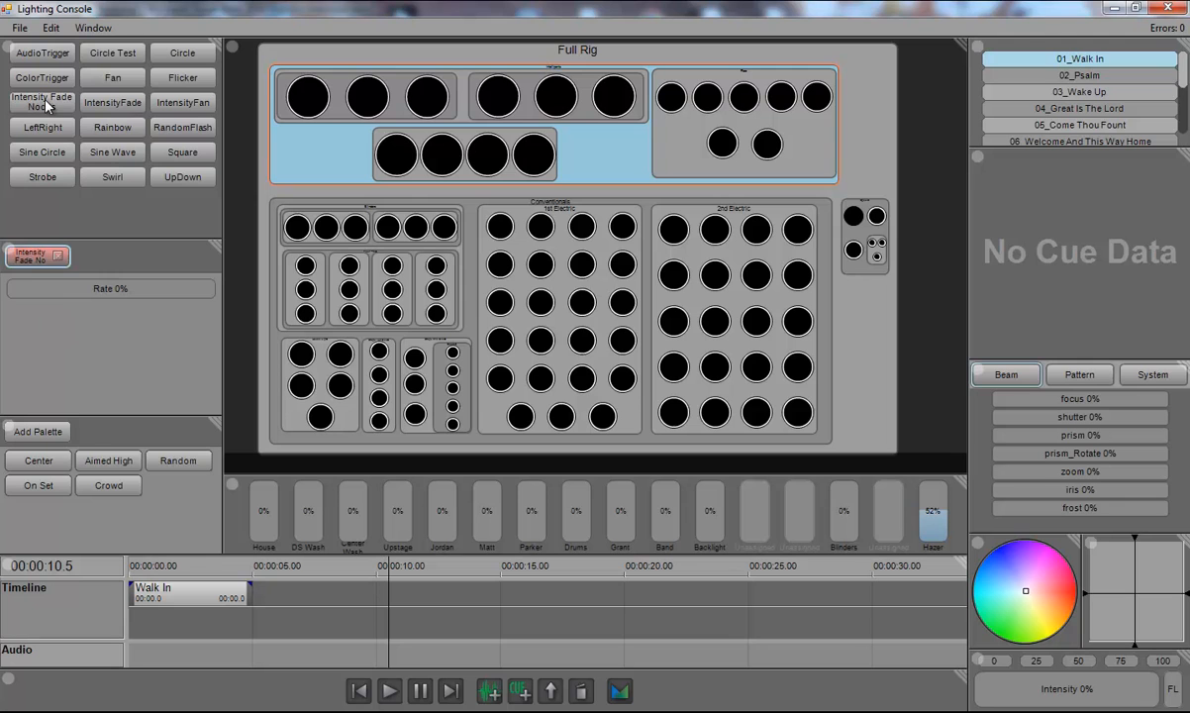
drag(55, 293, 220, 292)
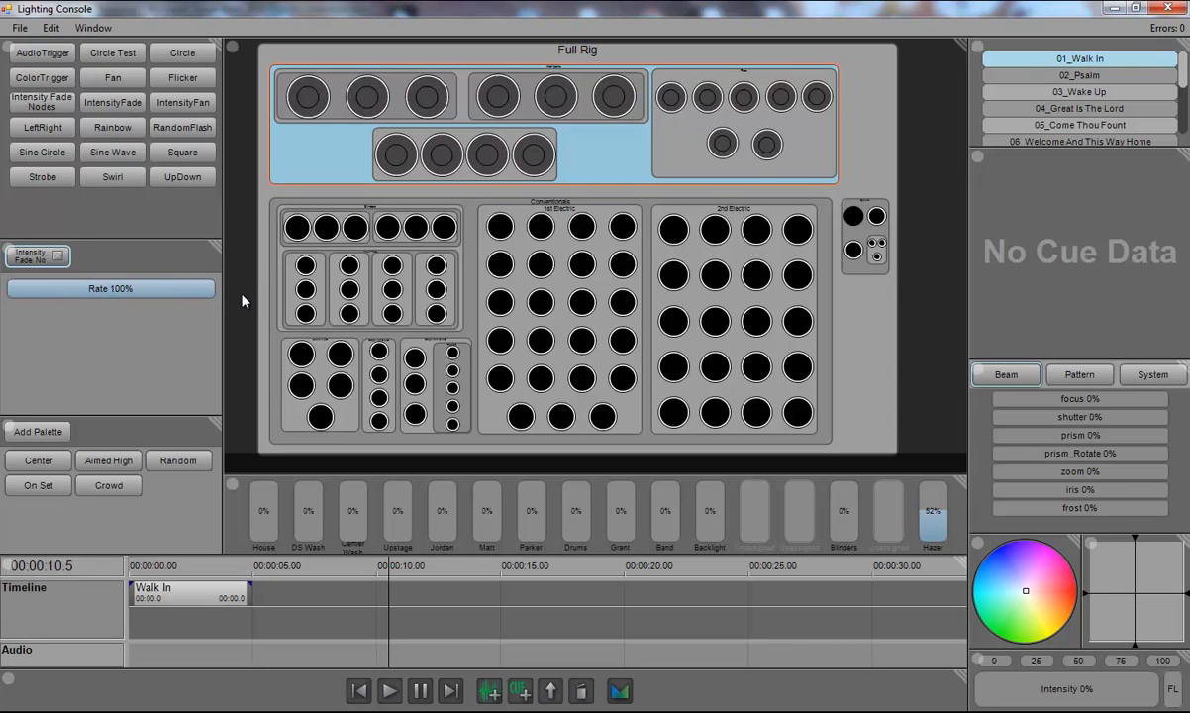
click(57, 256)
Step: Reopen the Intensity Fade Nodes effect in the maximized node editor and move the Value node lower
right_click(45, 131)
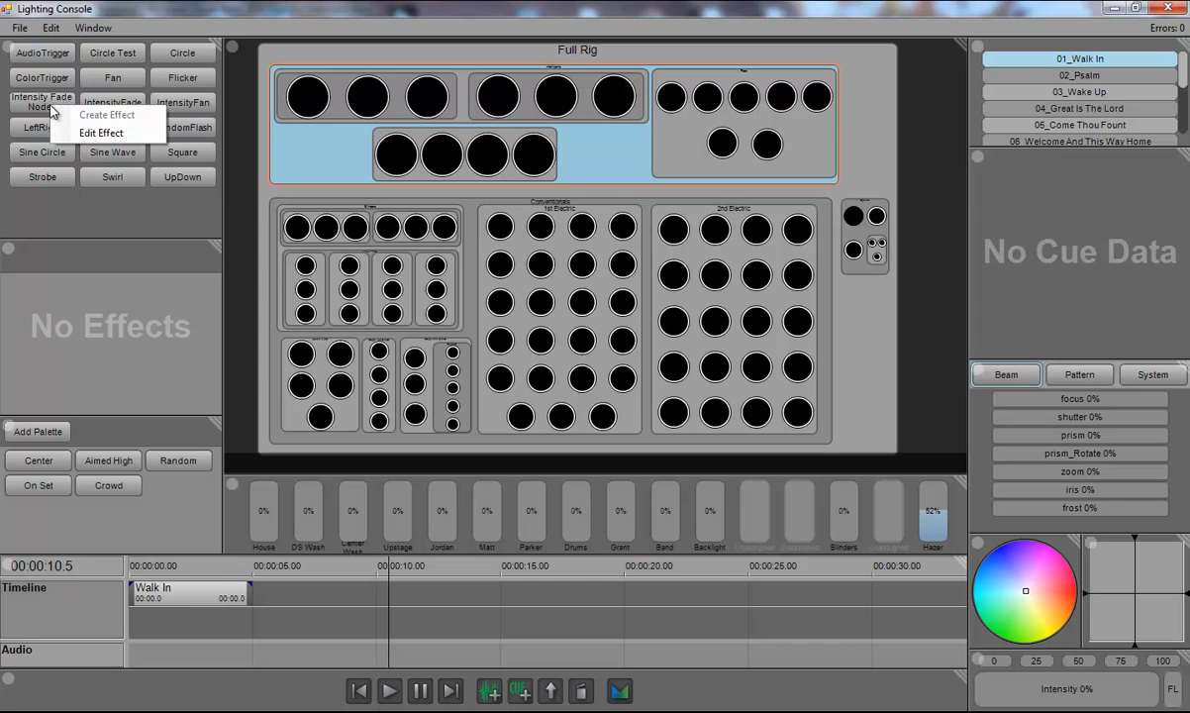
click(111, 128)
drag(475, 56, 582, 74)
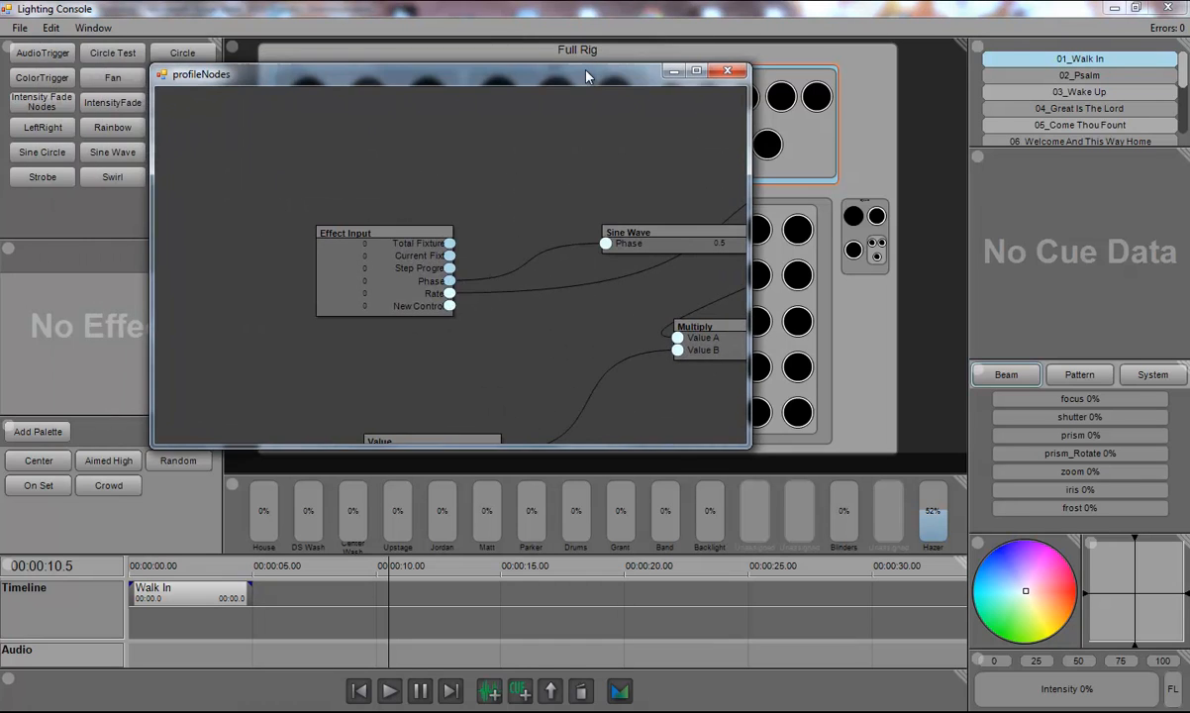
double_click(582, 73)
drag(413, 376, 452, 412)
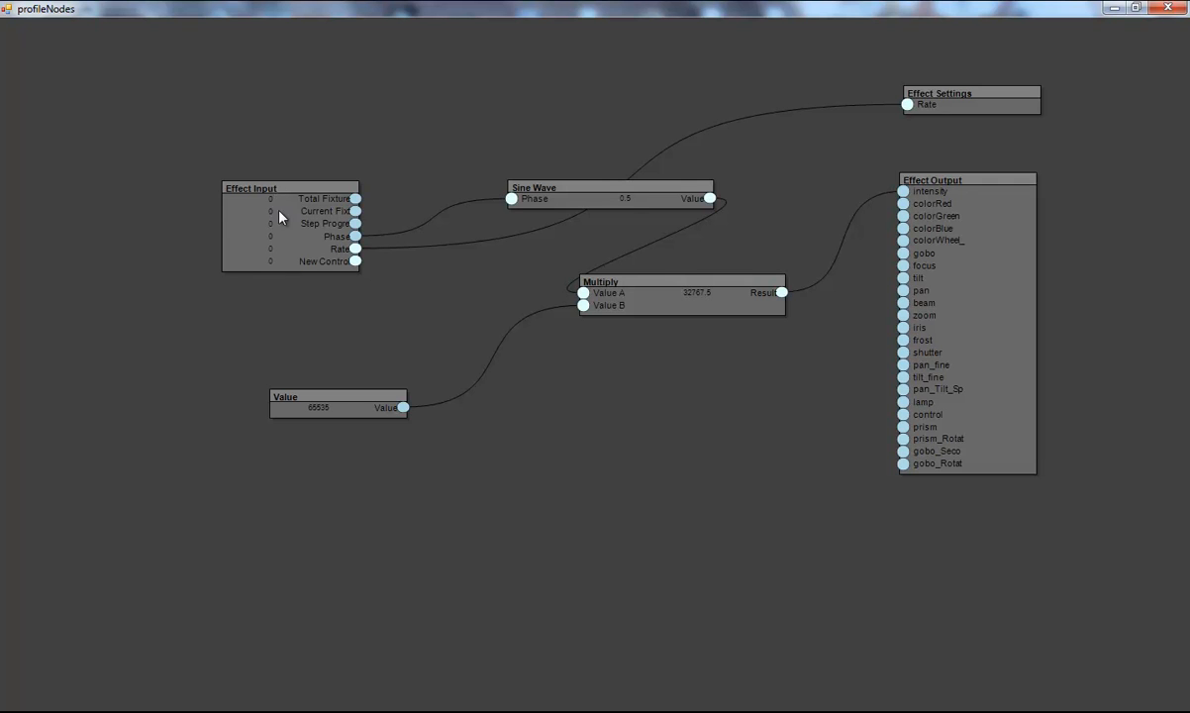
drag(338, 398, 341, 465)
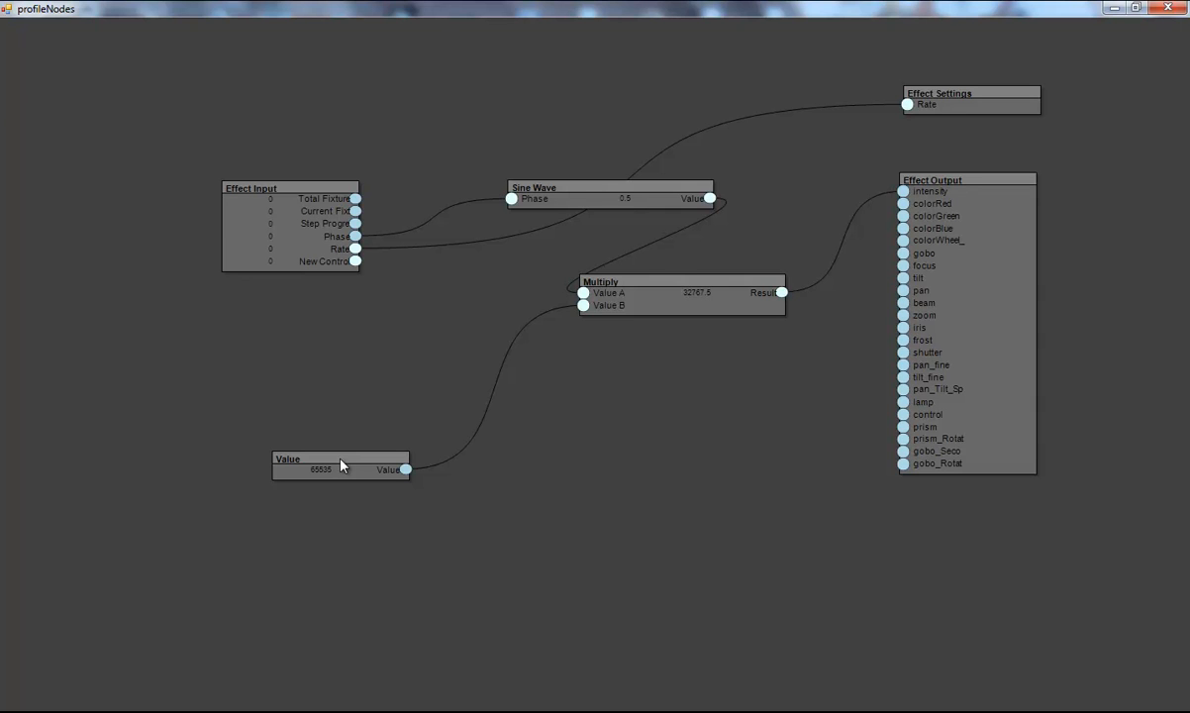
Step: Add a Multiply node and connect a new Effect Input control named Influence to its Value A
right_click(360, 351)
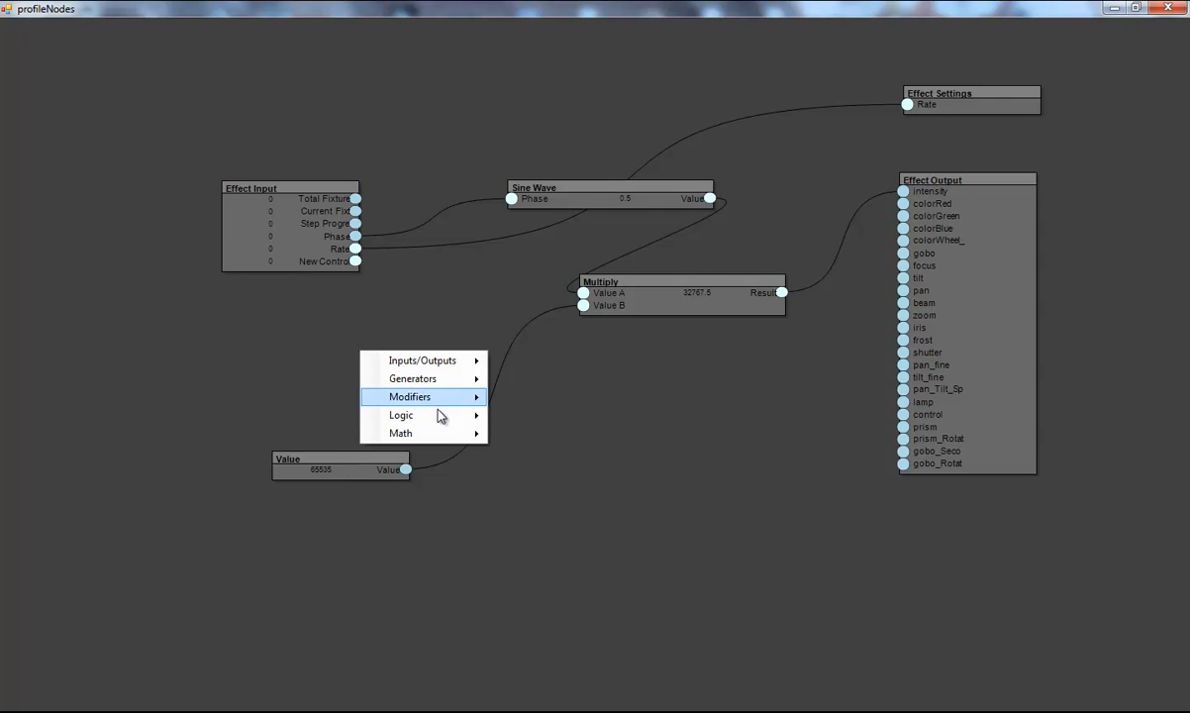
mouse_move(465, 433)
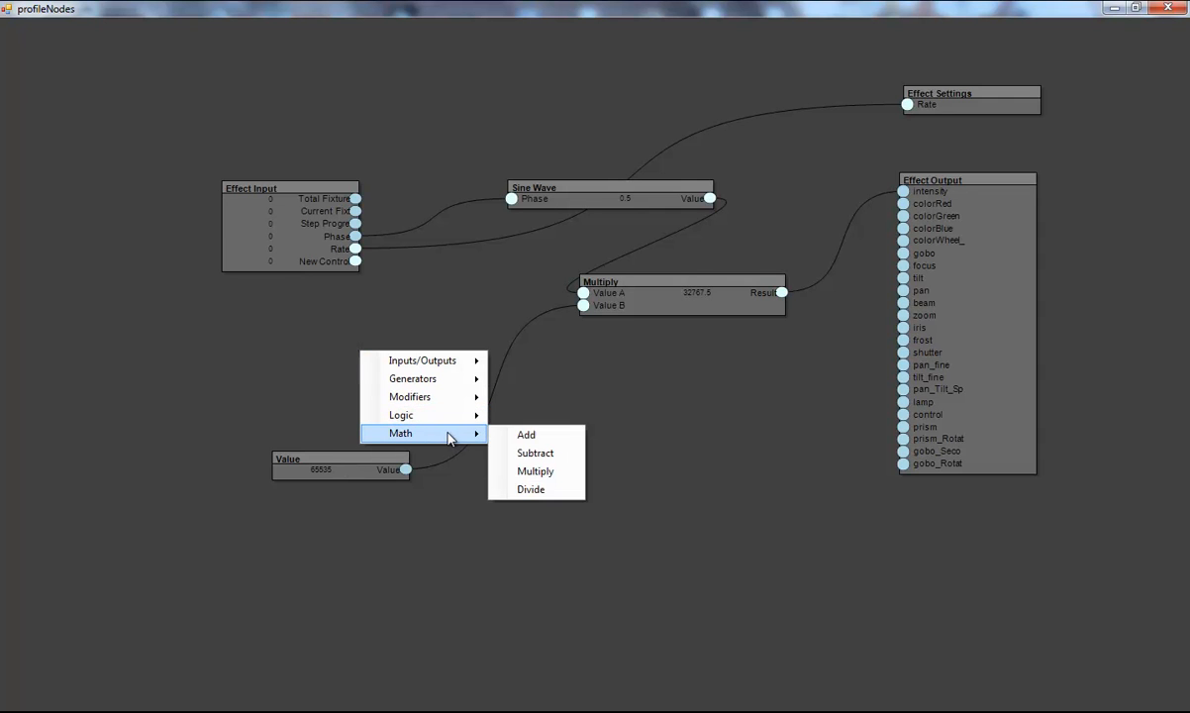
click(554, 471)
drag(415, 364, 459, 365)
drag(354, 260, 408, 370)
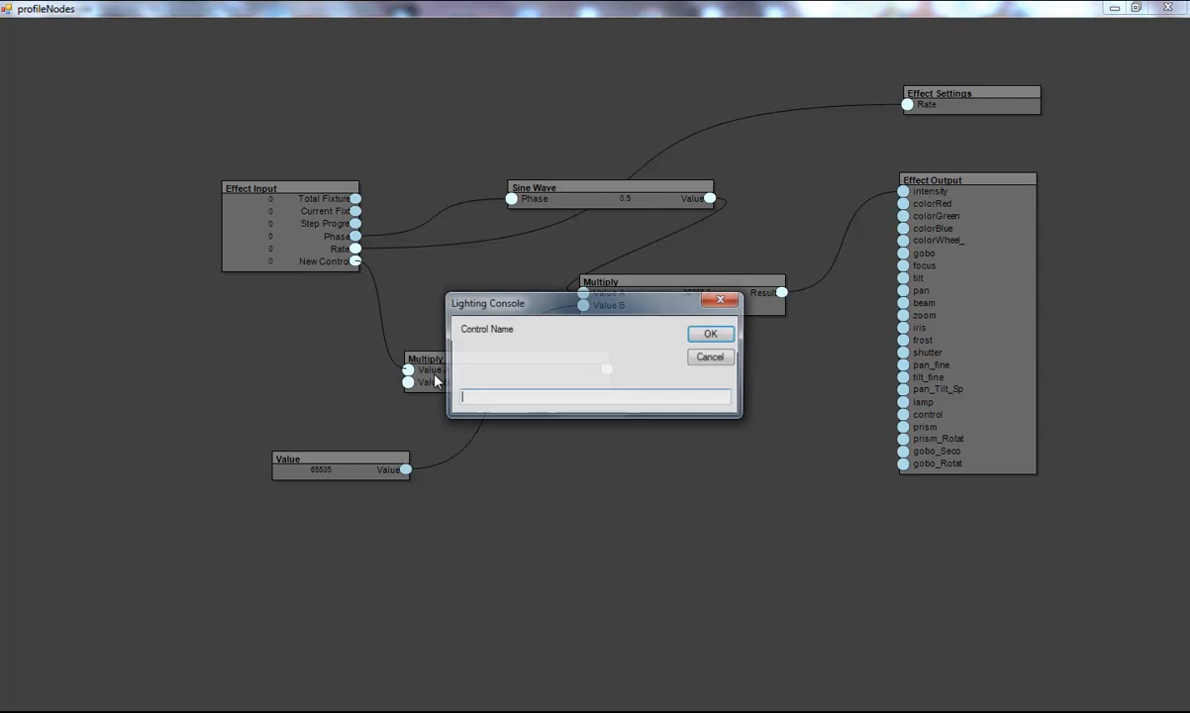
text(In)
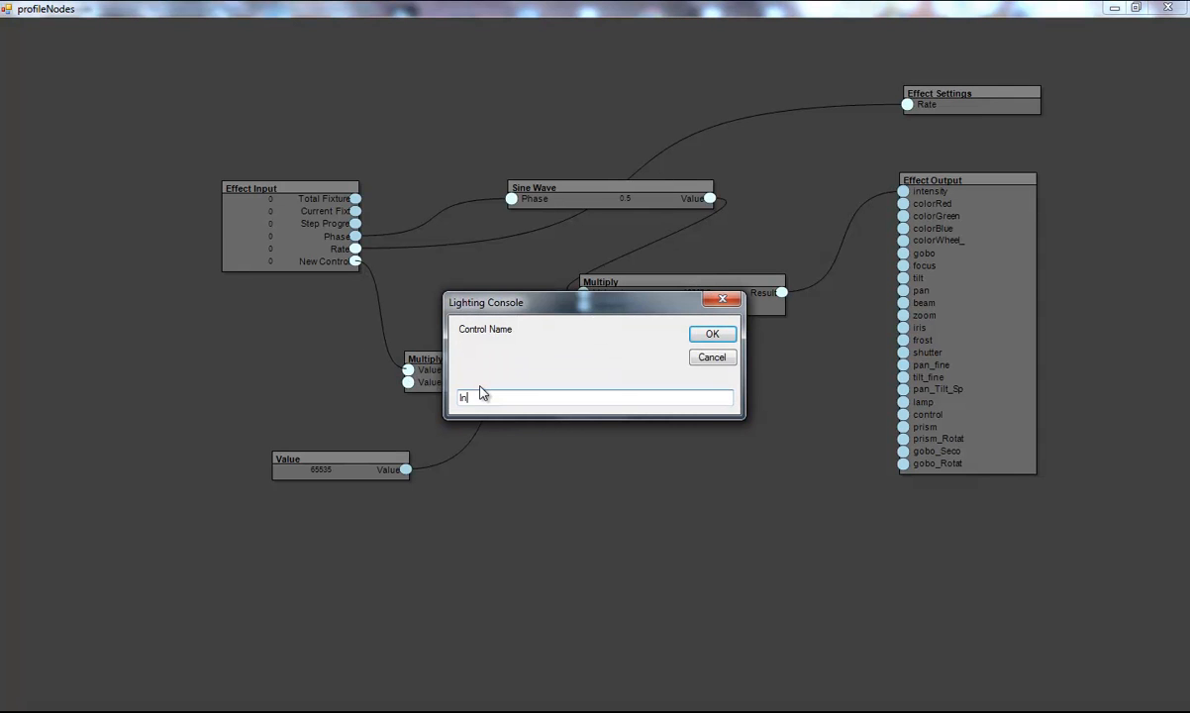
text(fluence)
key(Return)
Step: Feed the 65535 Value into the new Multiply's Value B, route its Result into the original Multiply's Value B, and close the editor
drag(340, 473, 255, 465)
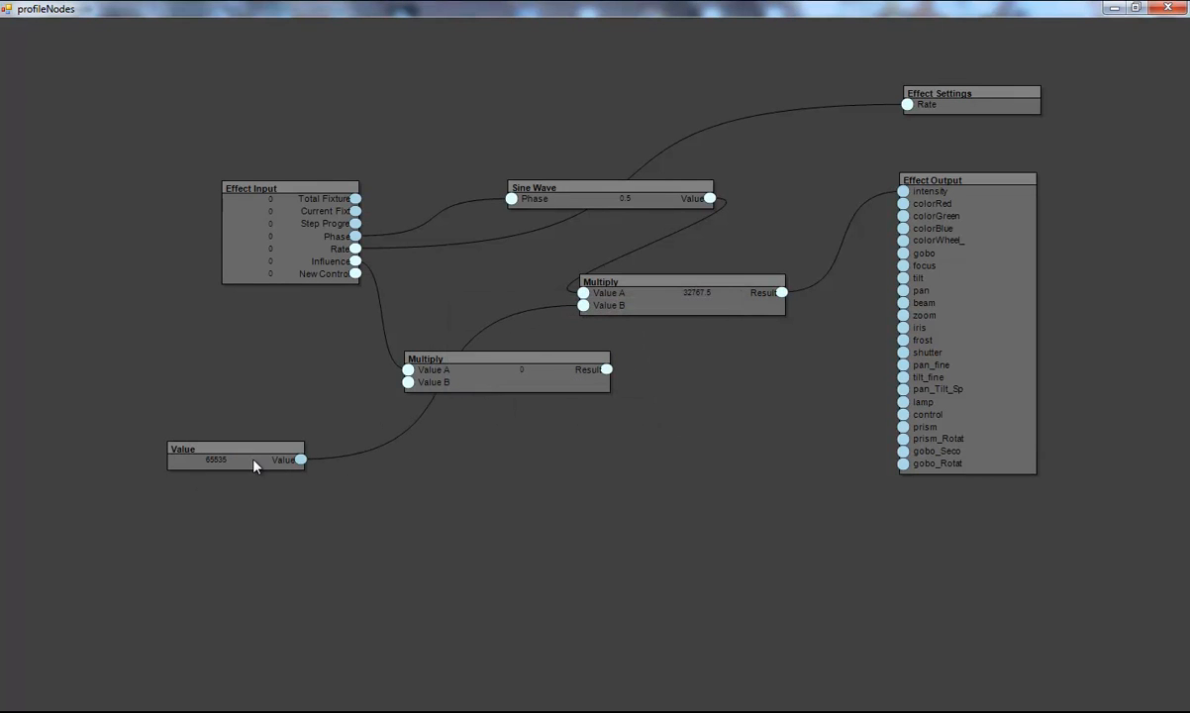
drag(300, 461, 408, 382)
drag(579, 356, 549, 357)
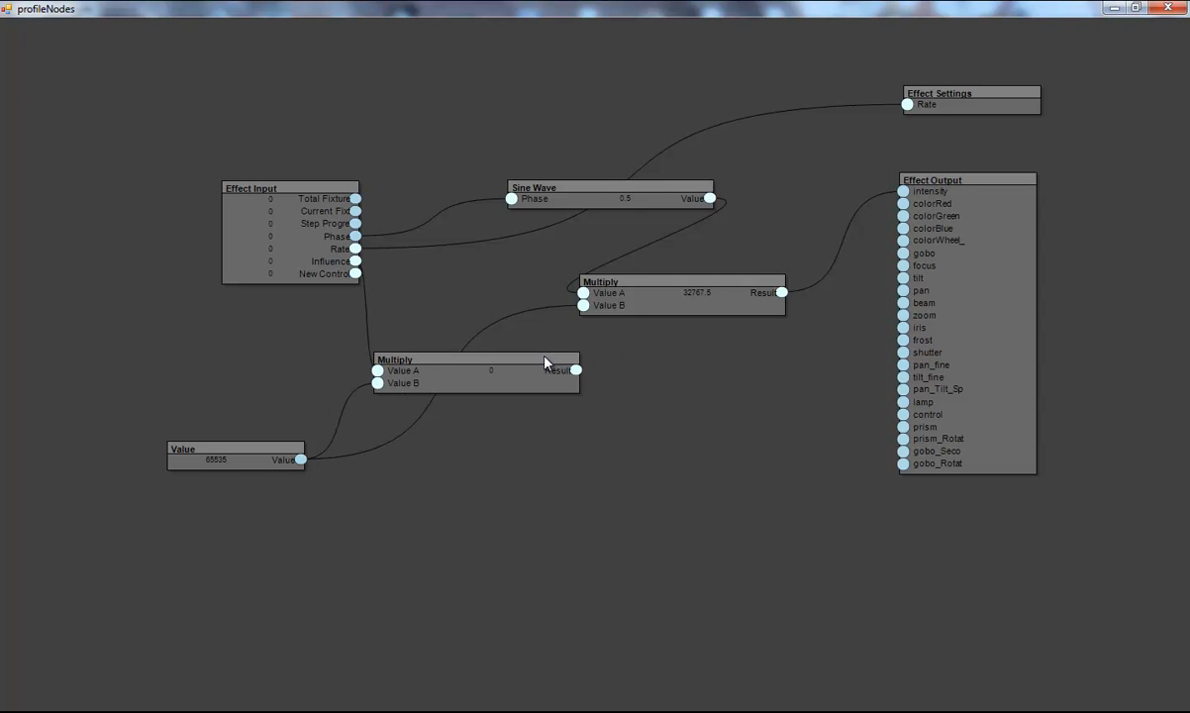
drag(583, 304, 569, 373)
drag(561, 310, 583, 293)
drag(453, 368, 409, 346)
drag(297, 201, 170, 214)
drag(250, 441, 205, 406)
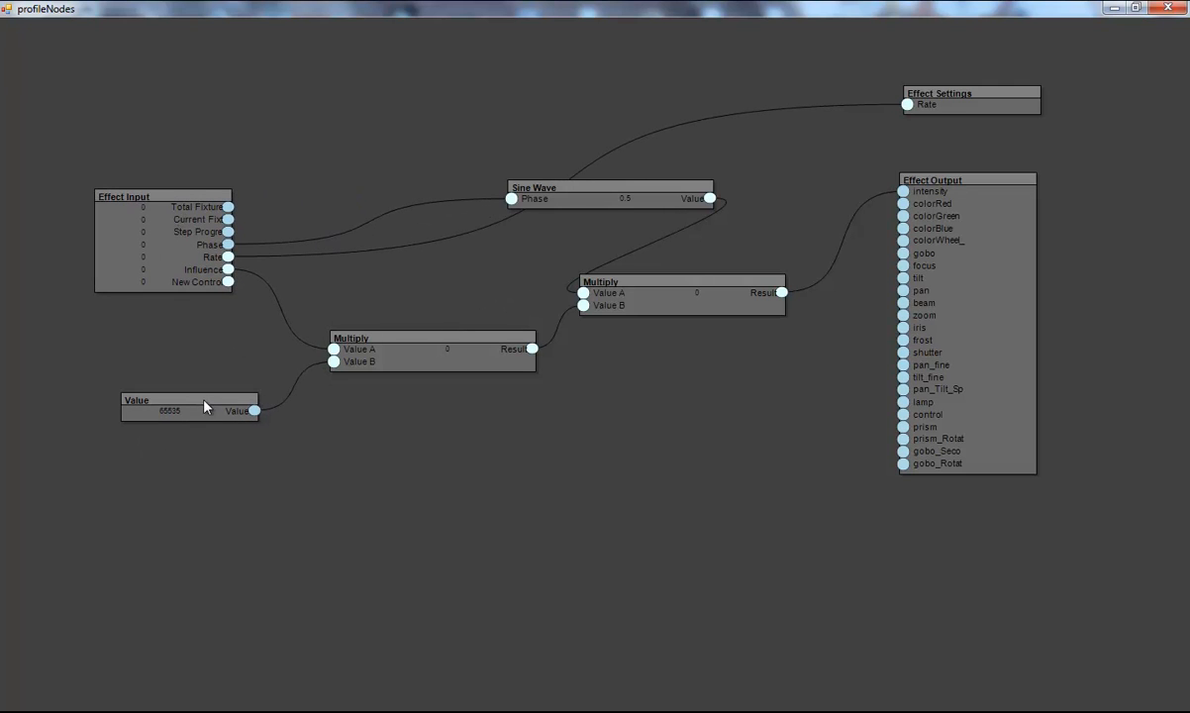
click(1180, 11)
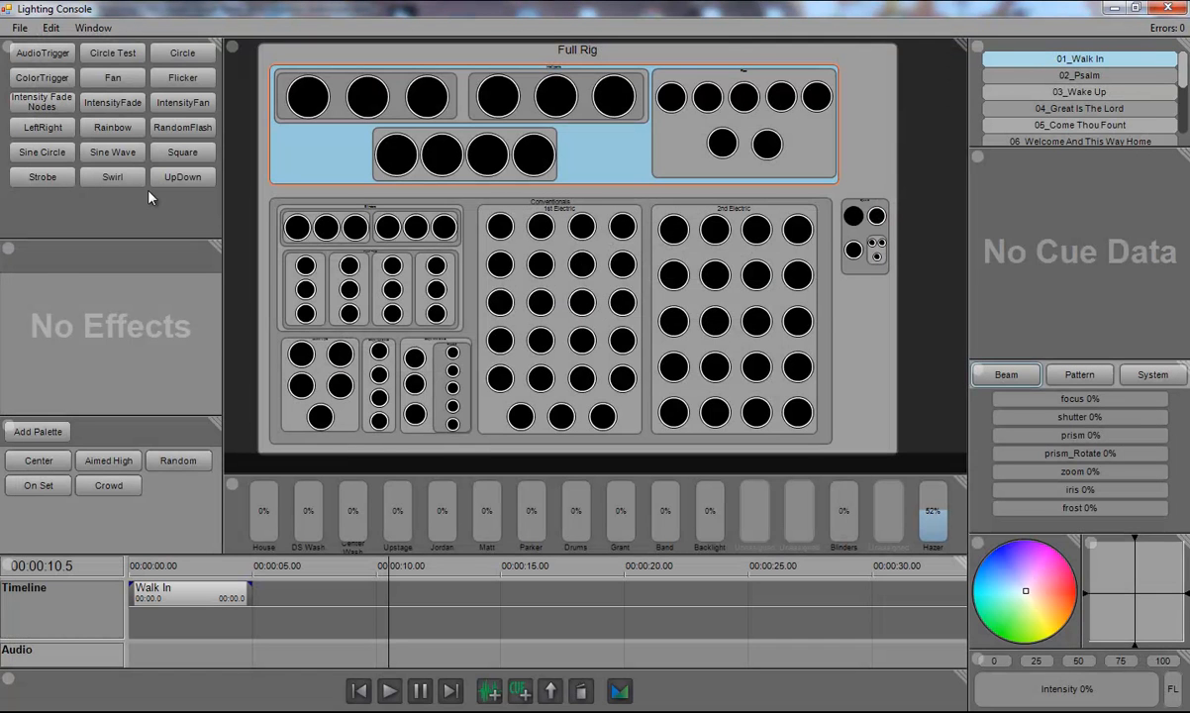
Step: Test the Intensity Fade Nodes effect with Rate 100% and Influence 32%, then remove it
click(49, 104)
click(47, 288)
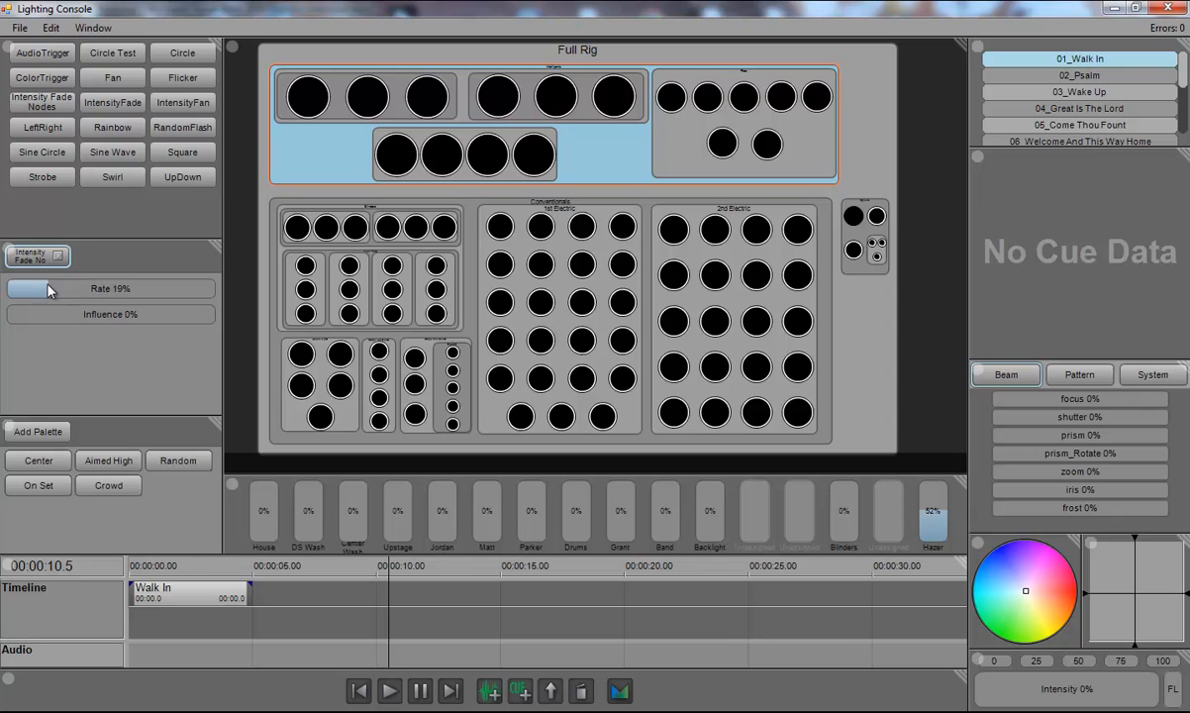
drag(43, 324, 76, 342)
drag(100, 285, 250, 257)
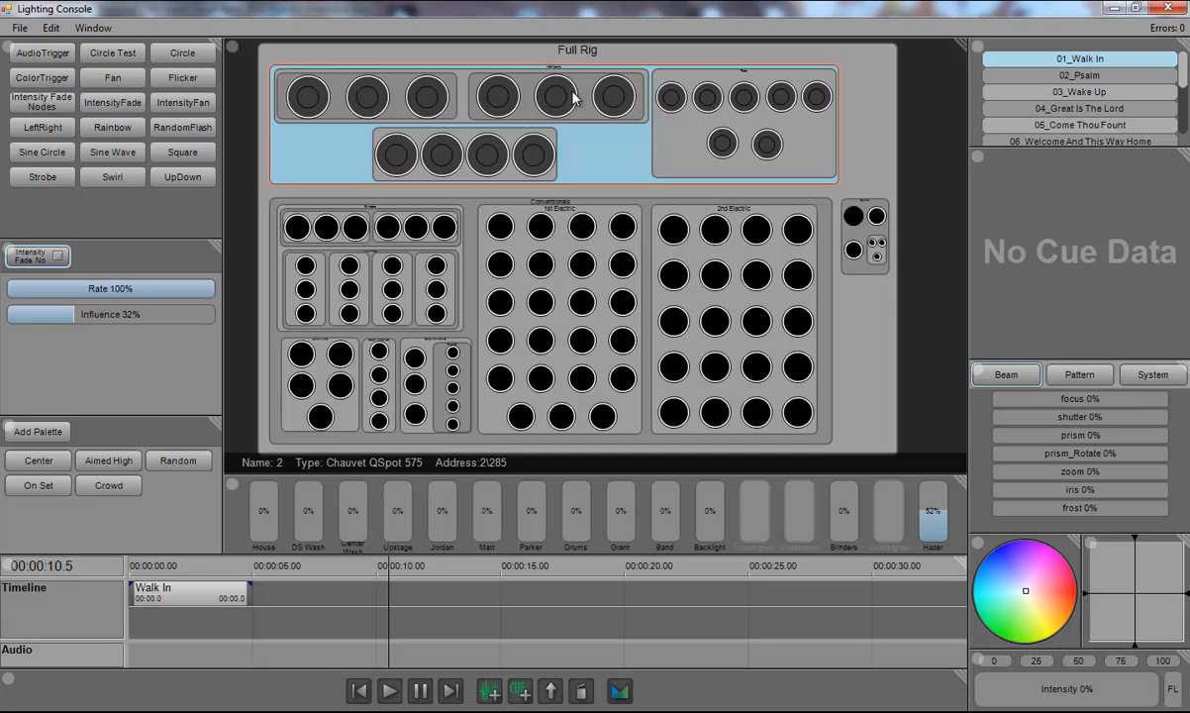
click(58, 256)
Step: Reopen the Intensity Fade Nodes graph in the node editor to review its connections, then close it
right_click(46, 104)
click(94, 138)
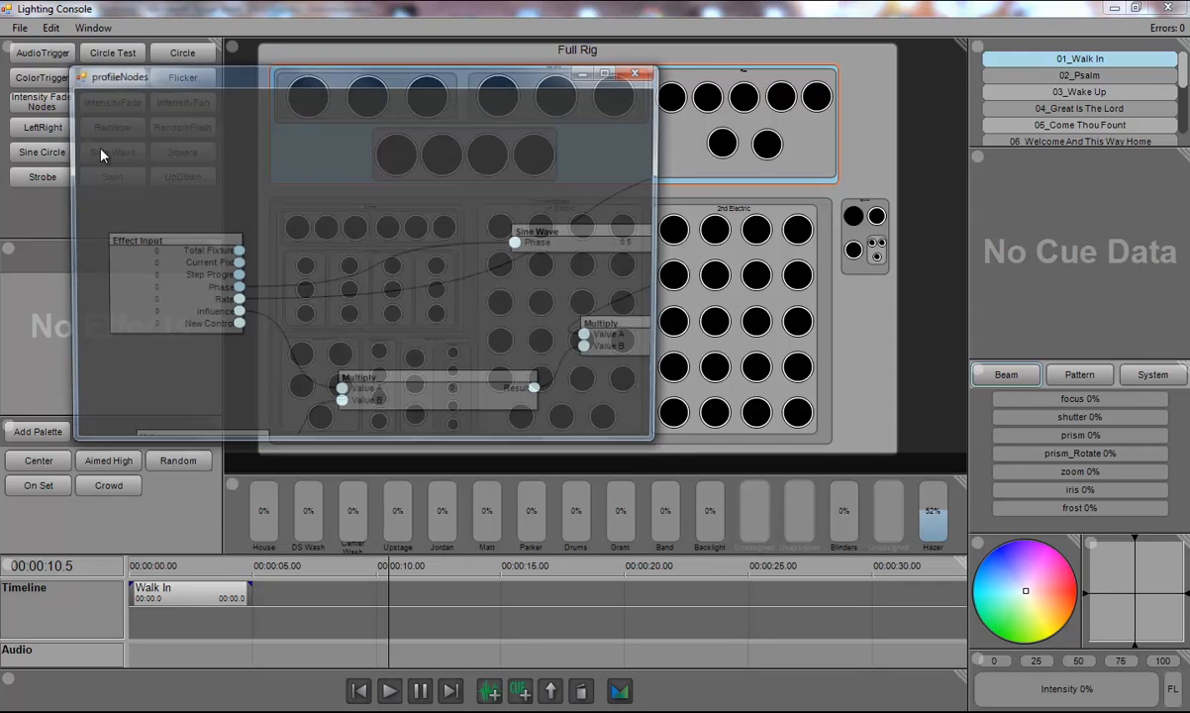
click(609, 71)
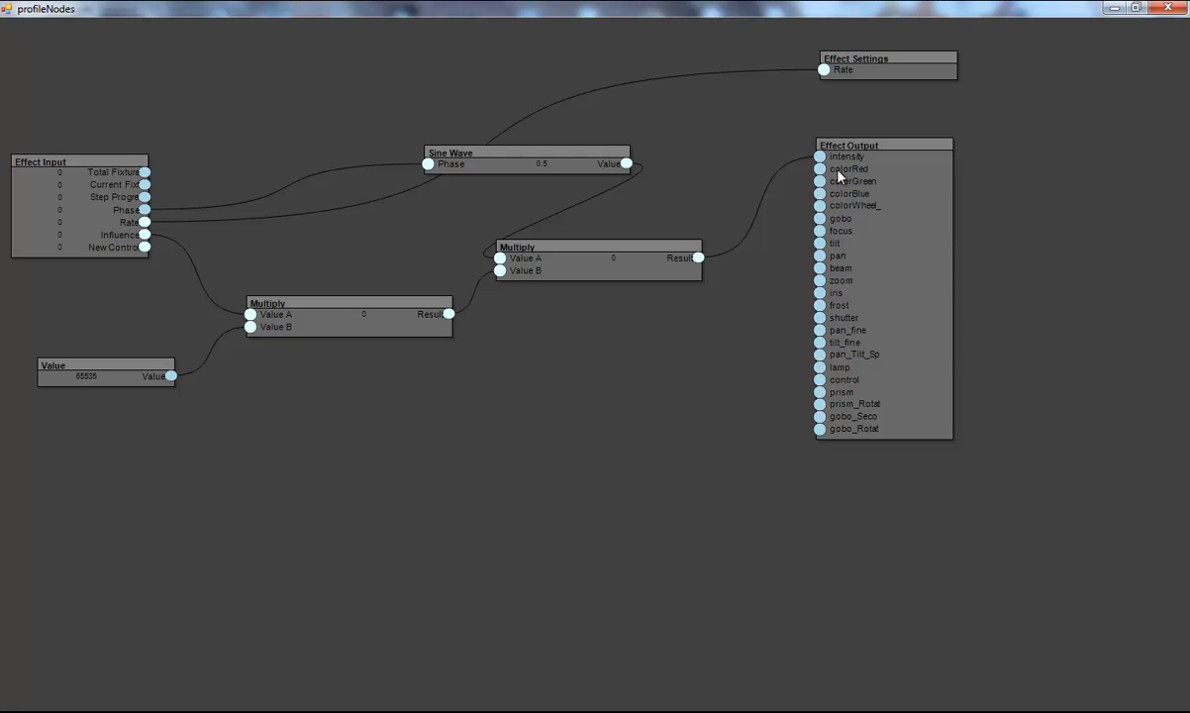
drag(688, 319, 788, 338)
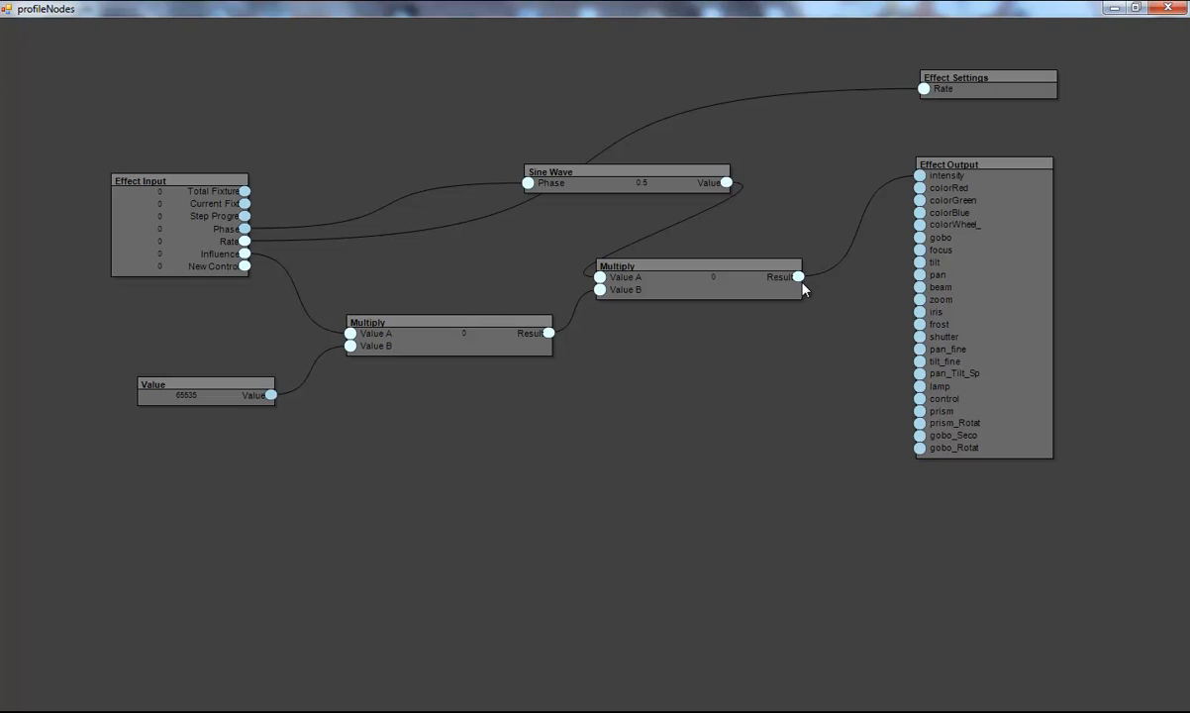
drag(873, 175, 855, 213)
drag(890, 283, 921, 263)
click(1112, 8)
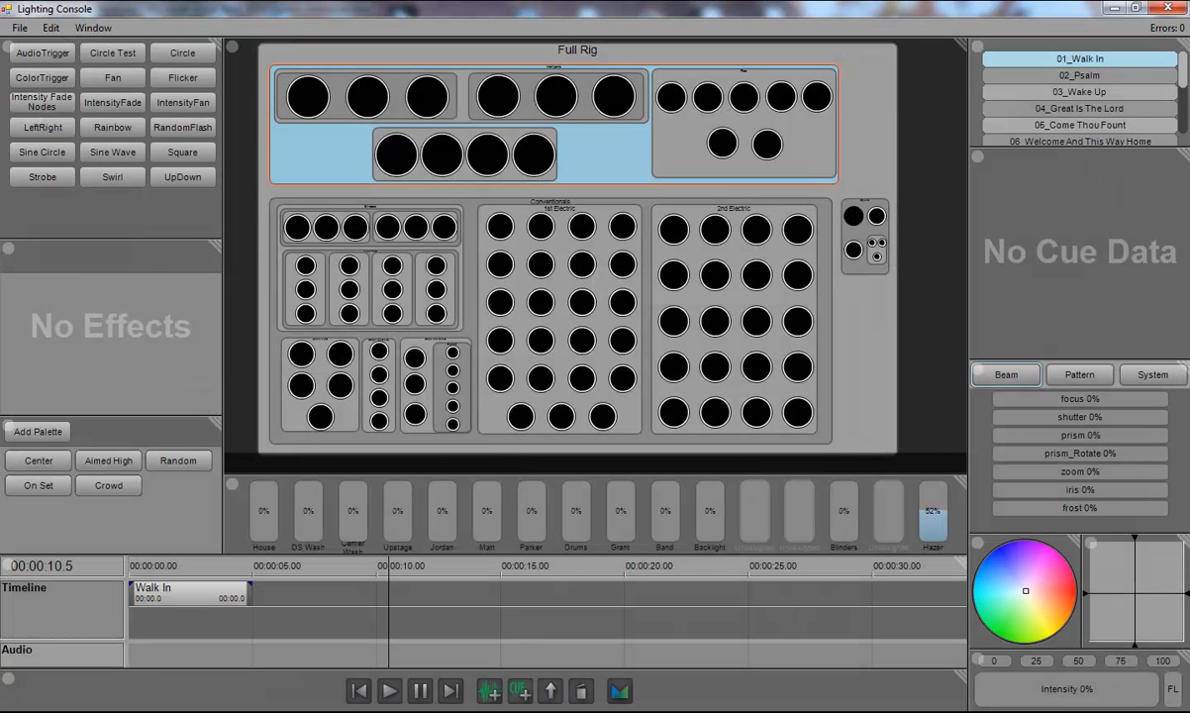
Step: Set the master intensity to 100% and apply the Intensity Fade Nodes effect at Rate 80% and Influence 68%
drag(1073, 698, 1178, 694)
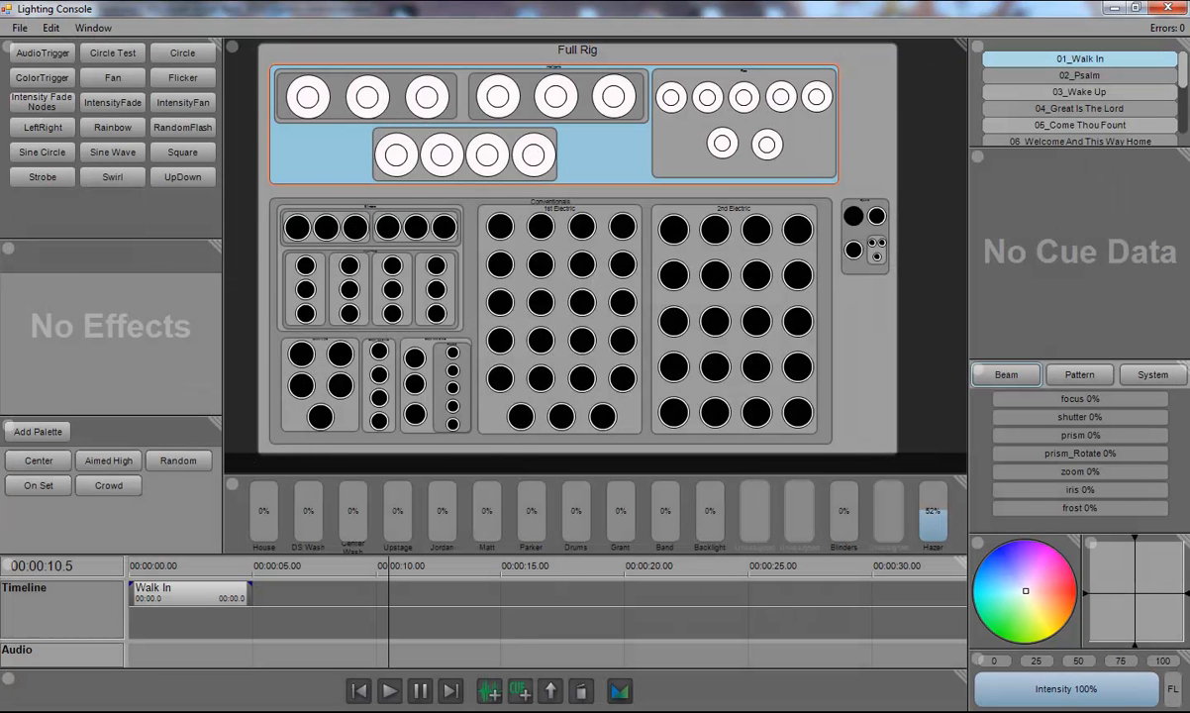
click(39, 97)
drag(123, 290, 185, 315)
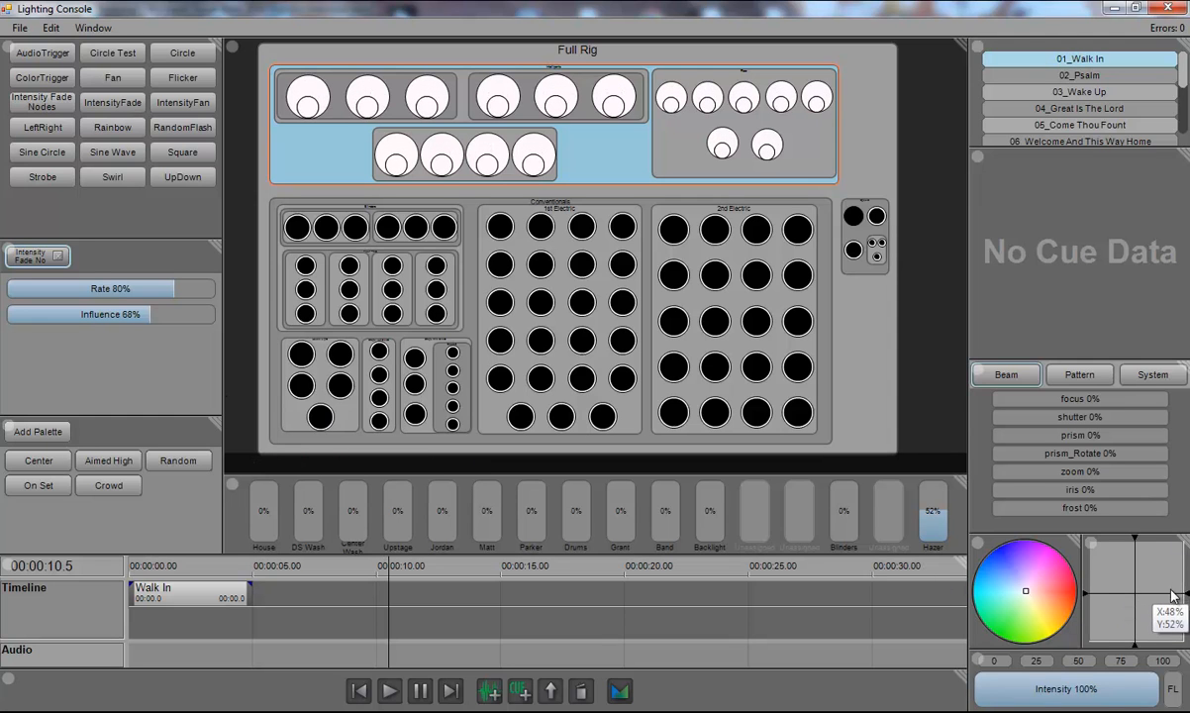
Step: Remove the Intensity Fade Nodes effect and reset the fixtures' position in the pan/tilt pad
drag(1173, 595, 1168, 543)
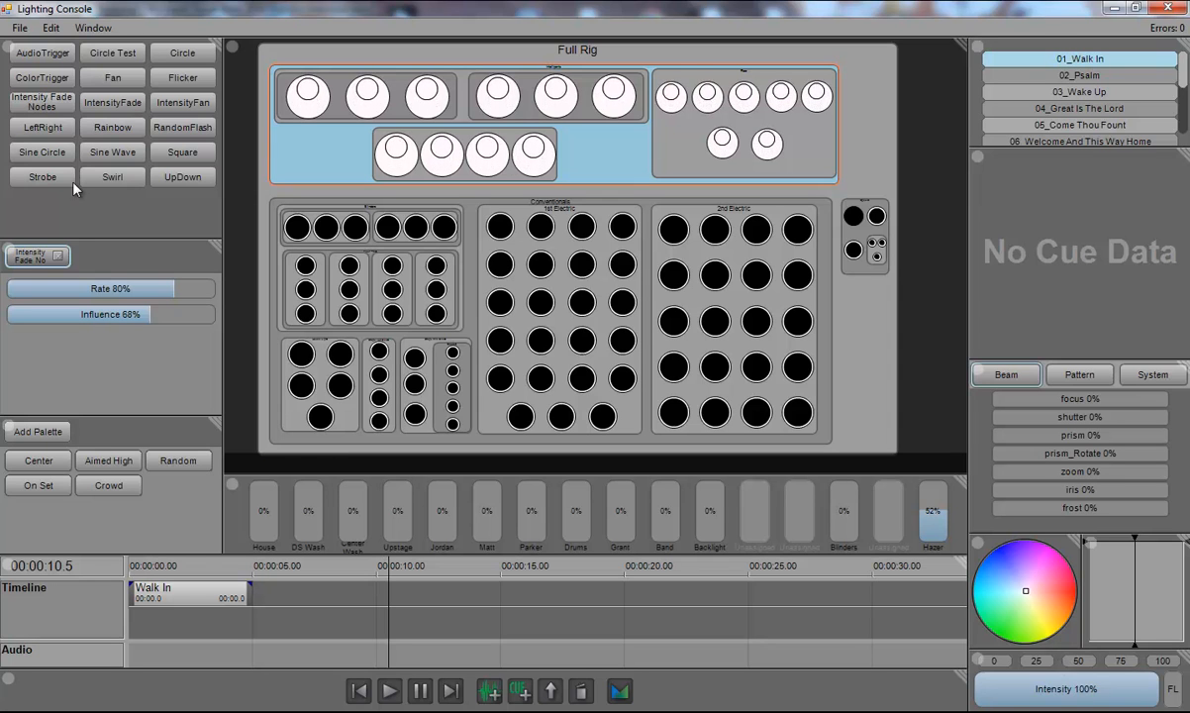
click(58, 256)
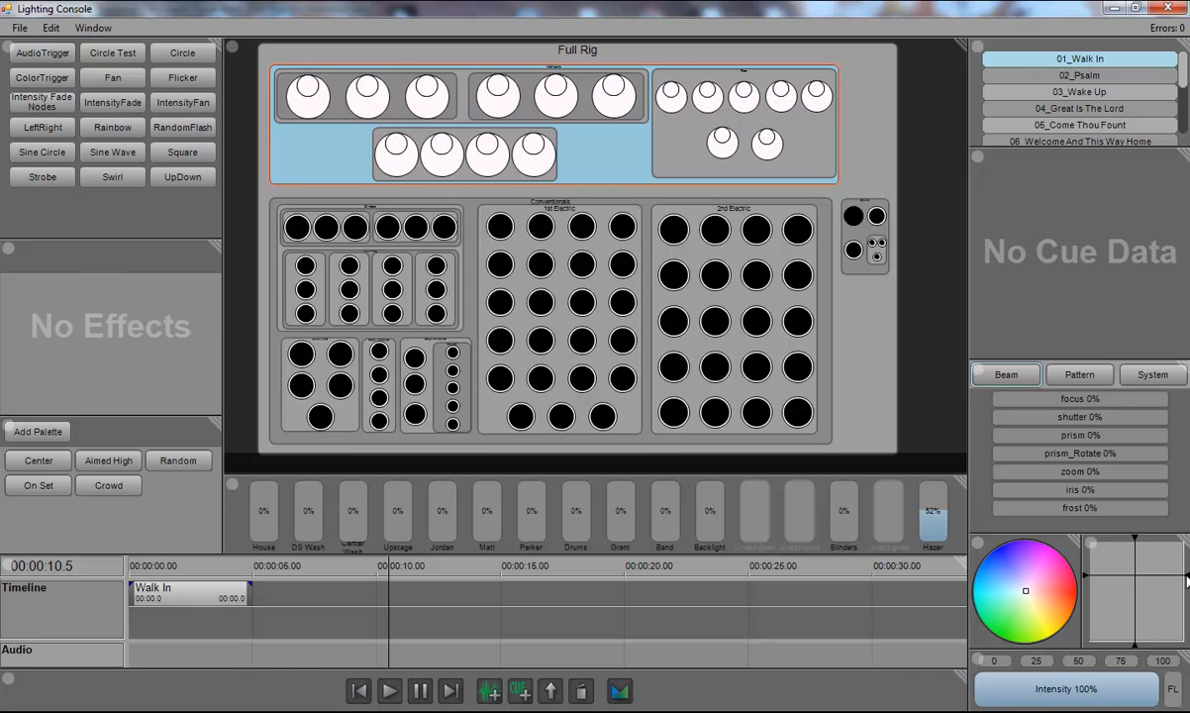
drag(1186, 579, 1186, 599)
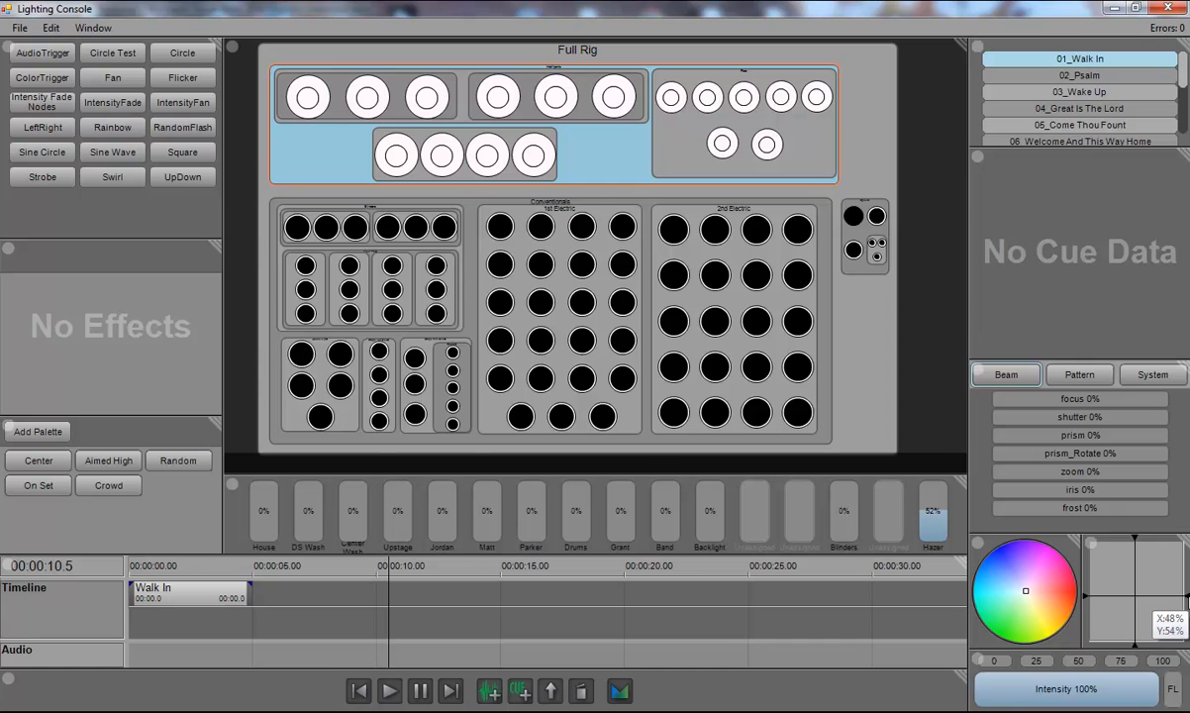
Step: Open the Circle Test effect's node graph and examine how its nodes are connected
right_click(111, 48)
click(165, 77)
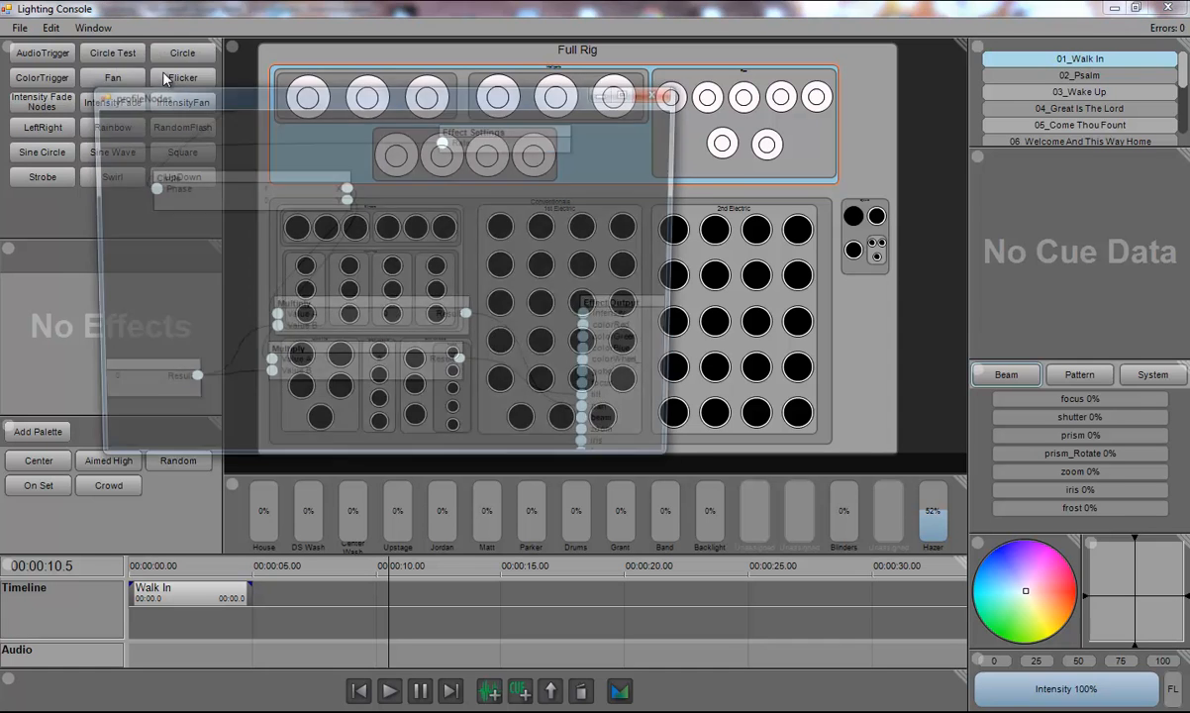
double_click(586, 92)
drag(309, 263, 696, 401)
scroll(641, 291, down, 1)
drag(353, 256, 367, 271)
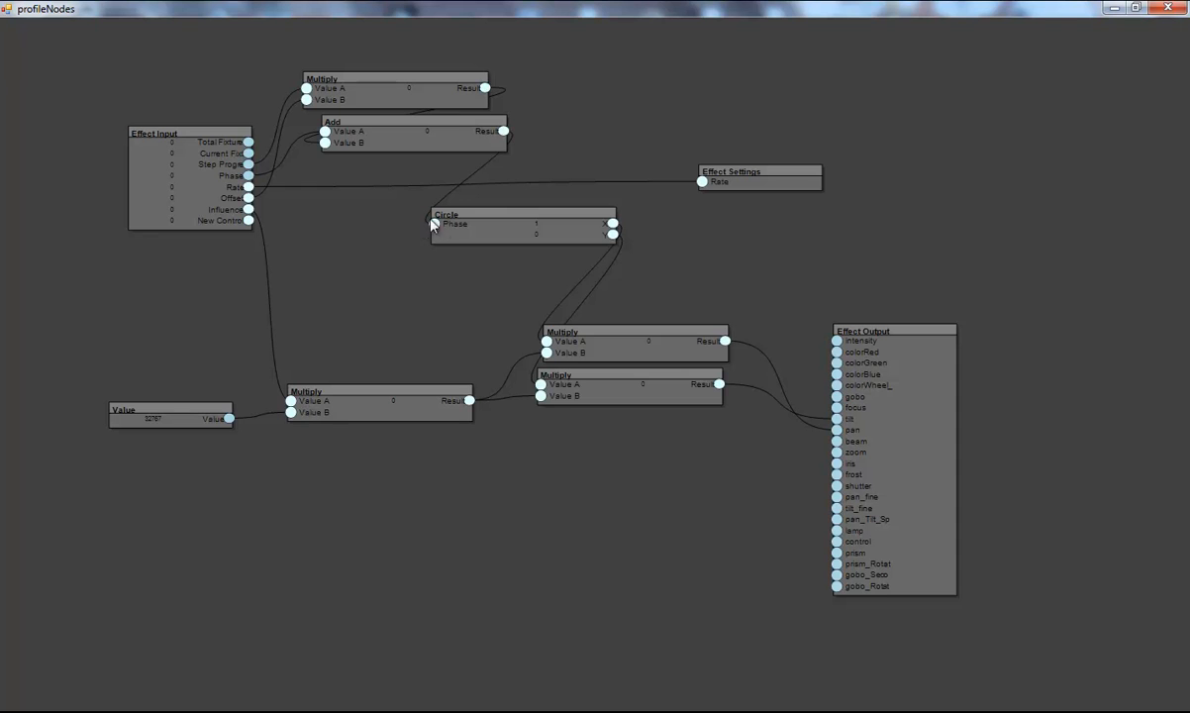
drag(477, 216, 475, 214)
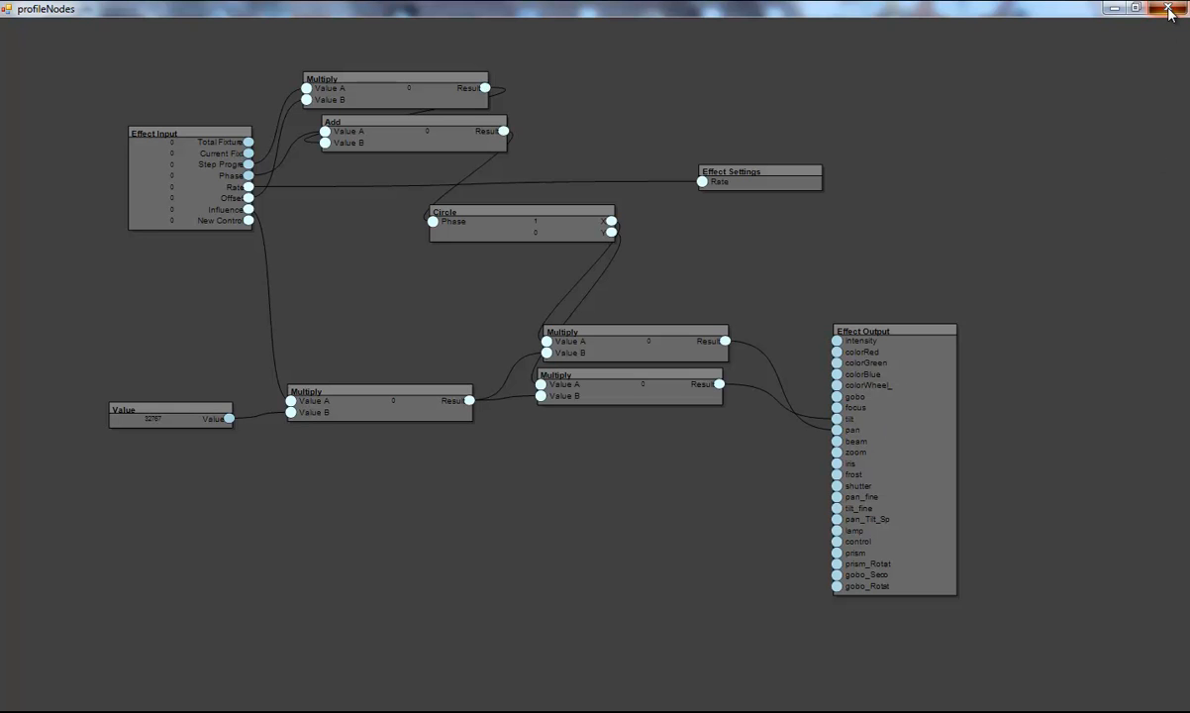
click(1113, 8)
Step: Test the Circle Test effect with Rate, Offset and Influence at 100%, then remove it
click(113, 53)
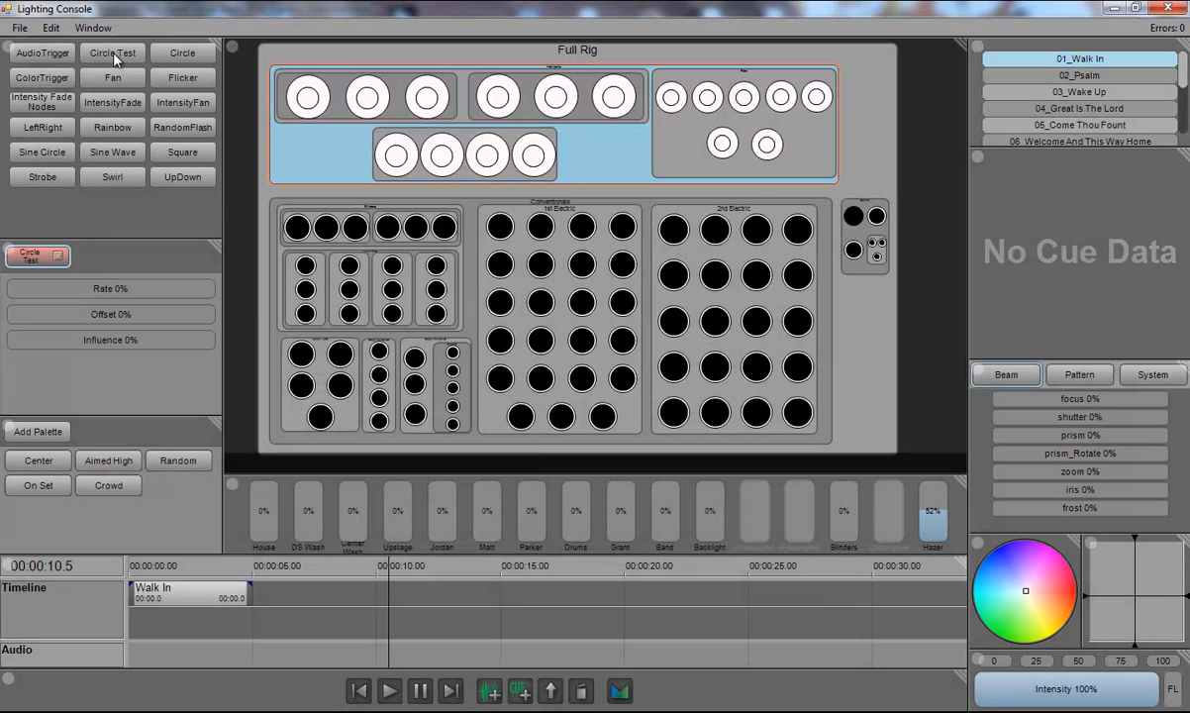
click(29, 254)
drag(66, 287, 85, 289)
drag(78, 339, 264, 340)
drag(94, 290, 175, 291)
drag(122, 342, 257, 349)
drag(199, 317, 226, 318)
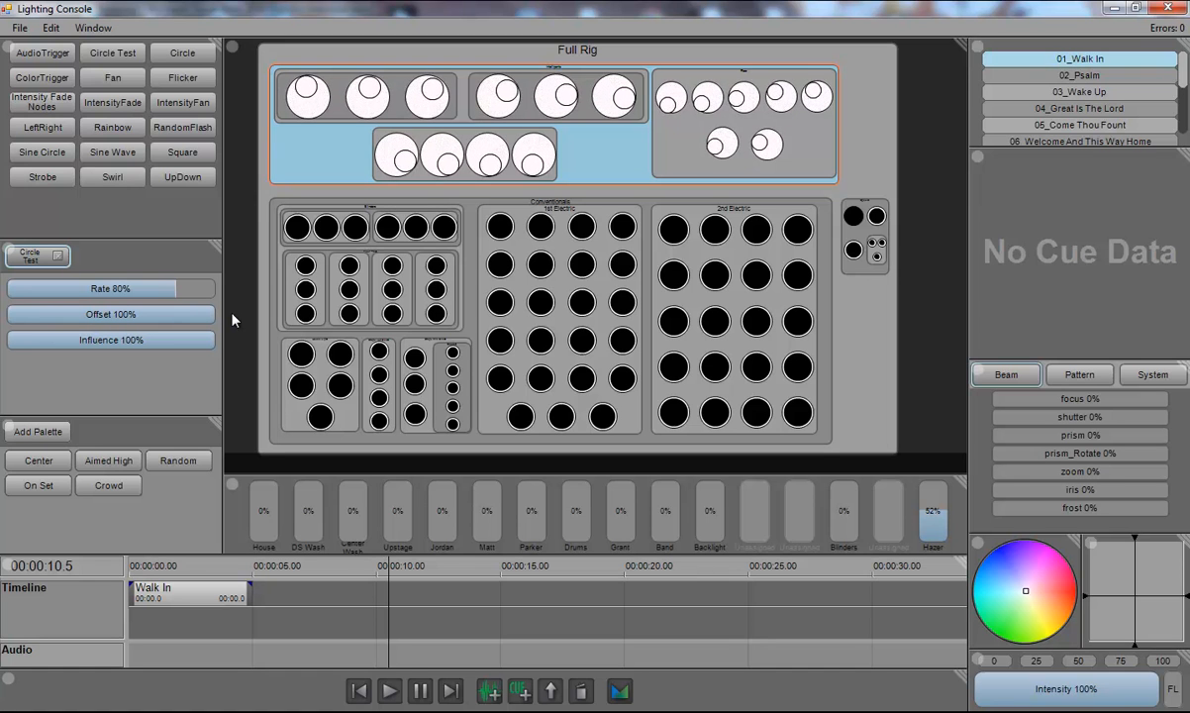
drag(179, 290, 230, 299)
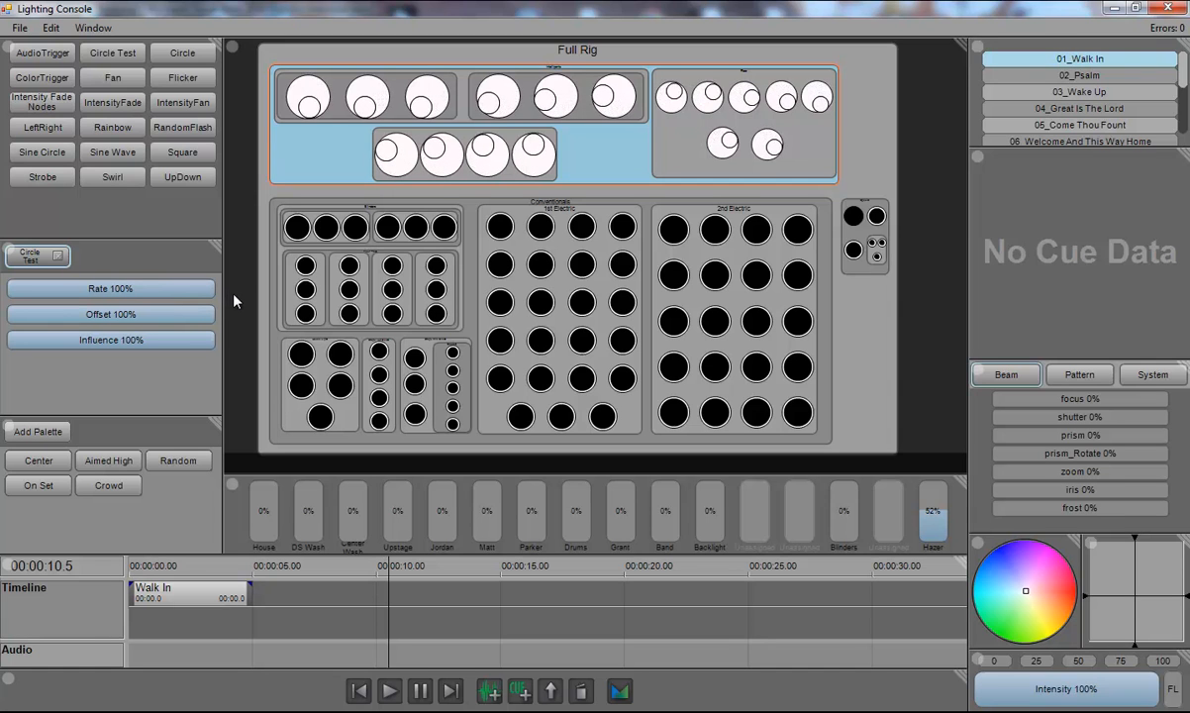
click(58, 256)
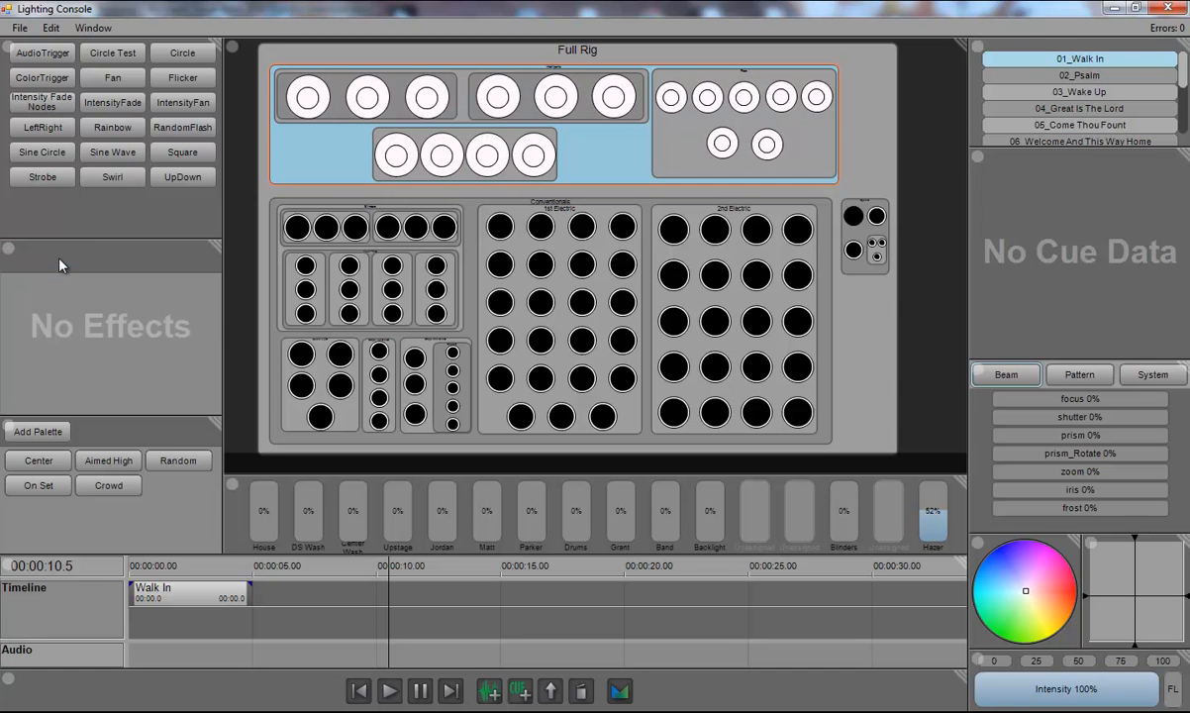
Step: Test the Rainbow effect with Rate 77% and Offset and Influence at 100%, then remove it
click(107, 128)
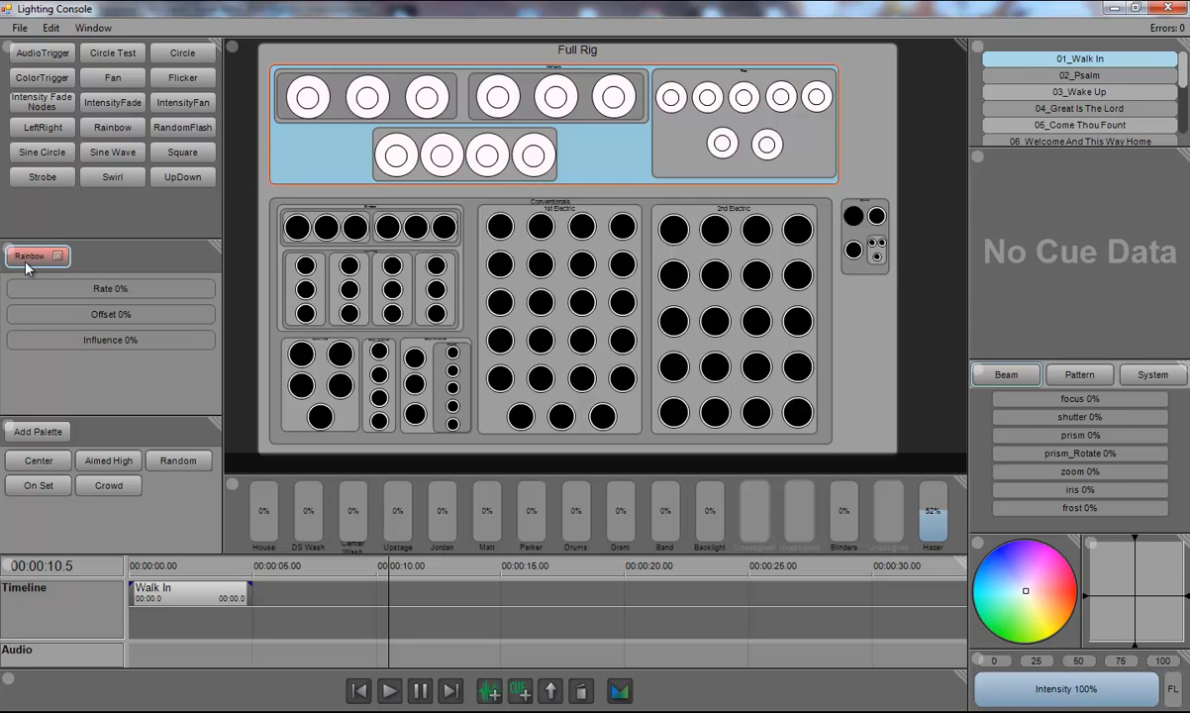
drag(43, 338, 218, 342)
drag(67, 290, 166, 295)
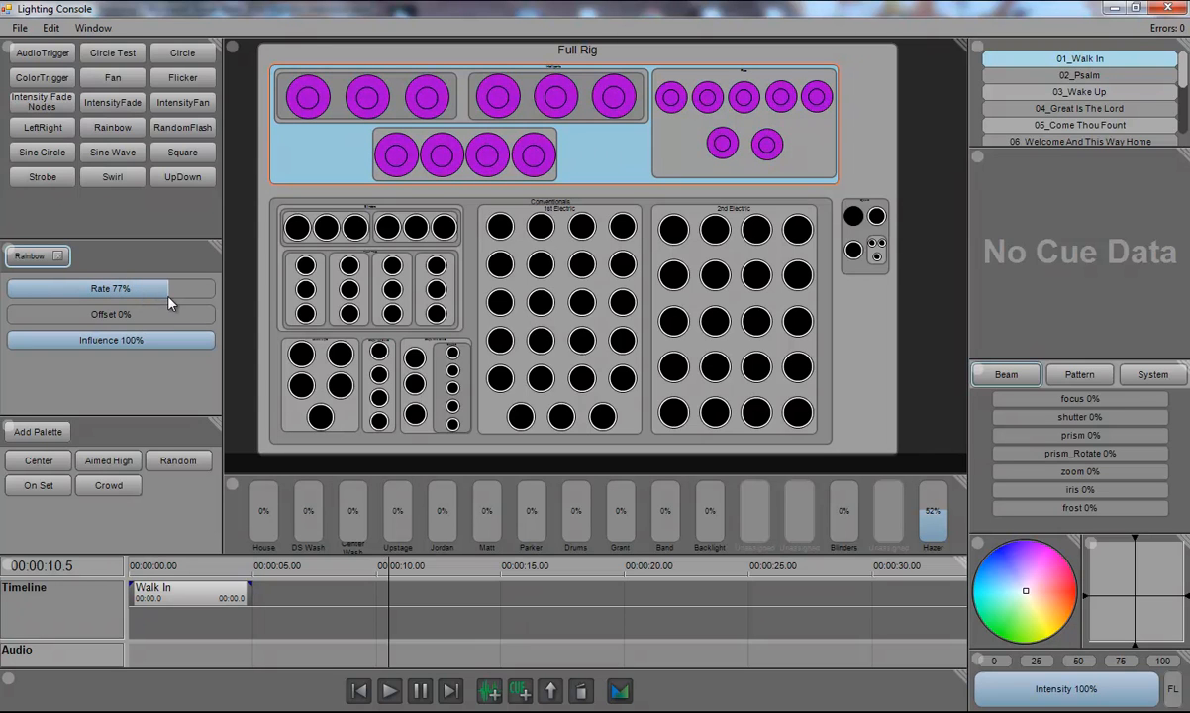
drag(40, 315, 287, 324)
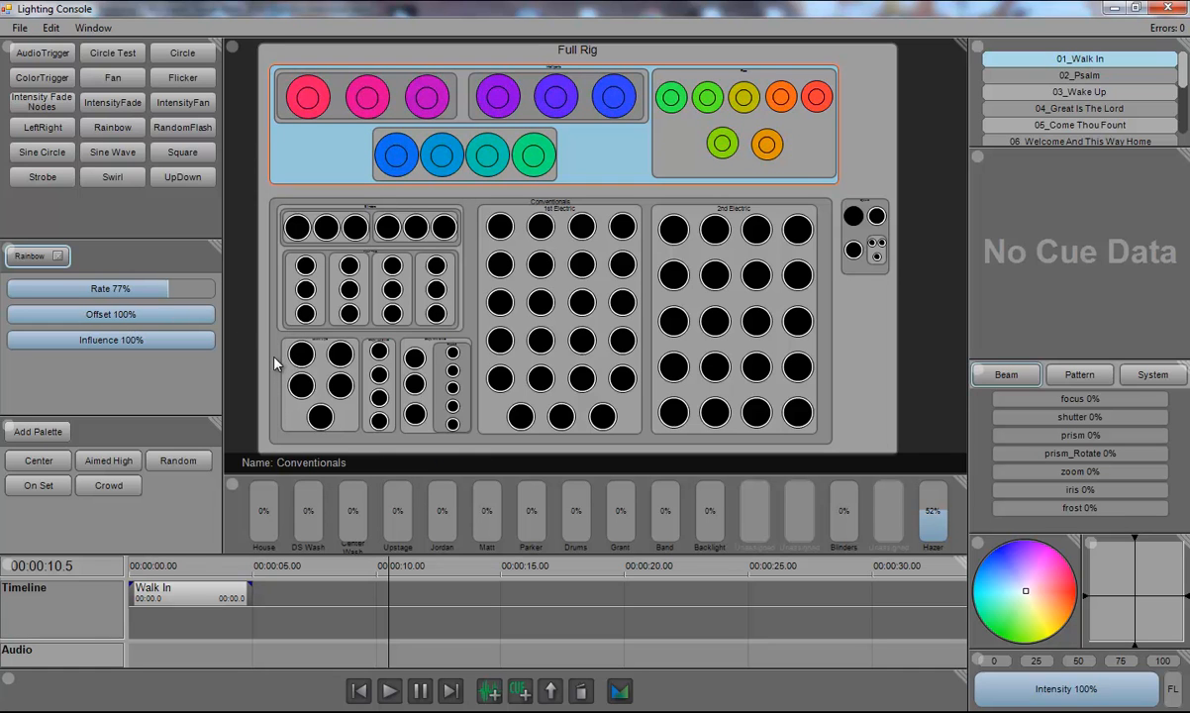
click(57, 255)
Step: Open the Rainbow effect's node graph and examine how its nodes are connected
right_click(94, 118)
click(134, 149)
click(653, 114)
drag(361, 258, 740, 209)
scroll(516, 250, down, 2)
drag(516, 257, 655, 304)
scroll(673, 300, up, 1)
scroll(674, 300, down, 1)
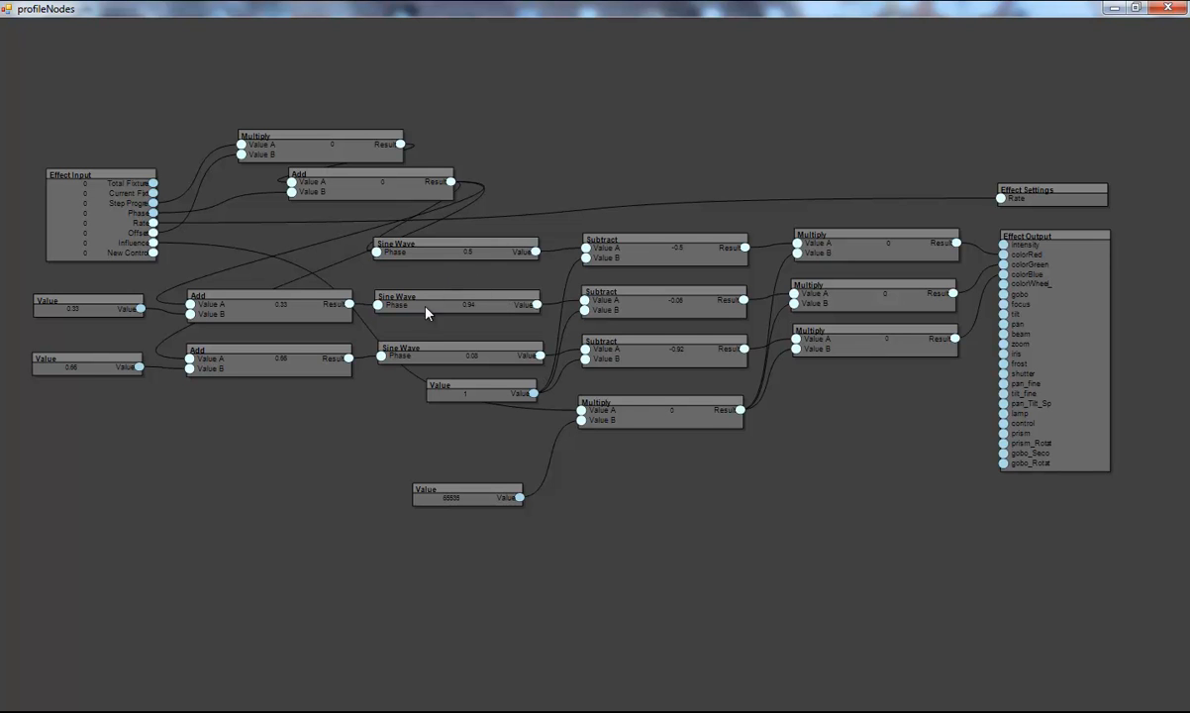
drag(393, 345, 428, 358)
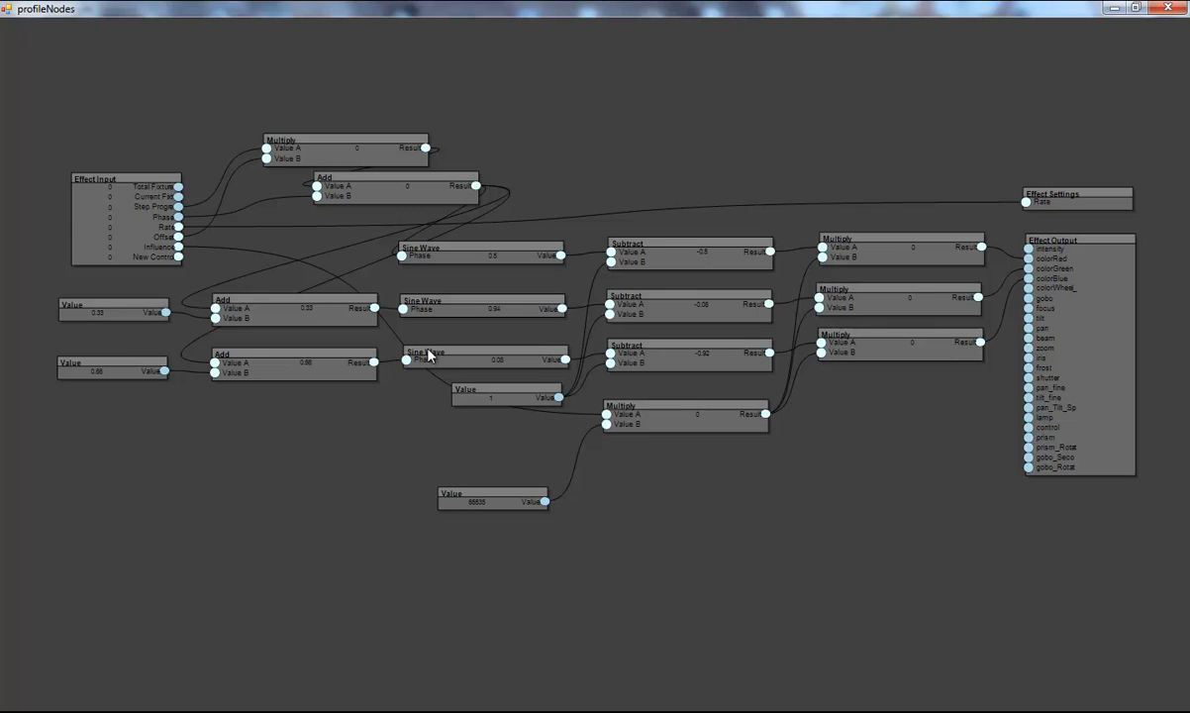
click(1178, 8)
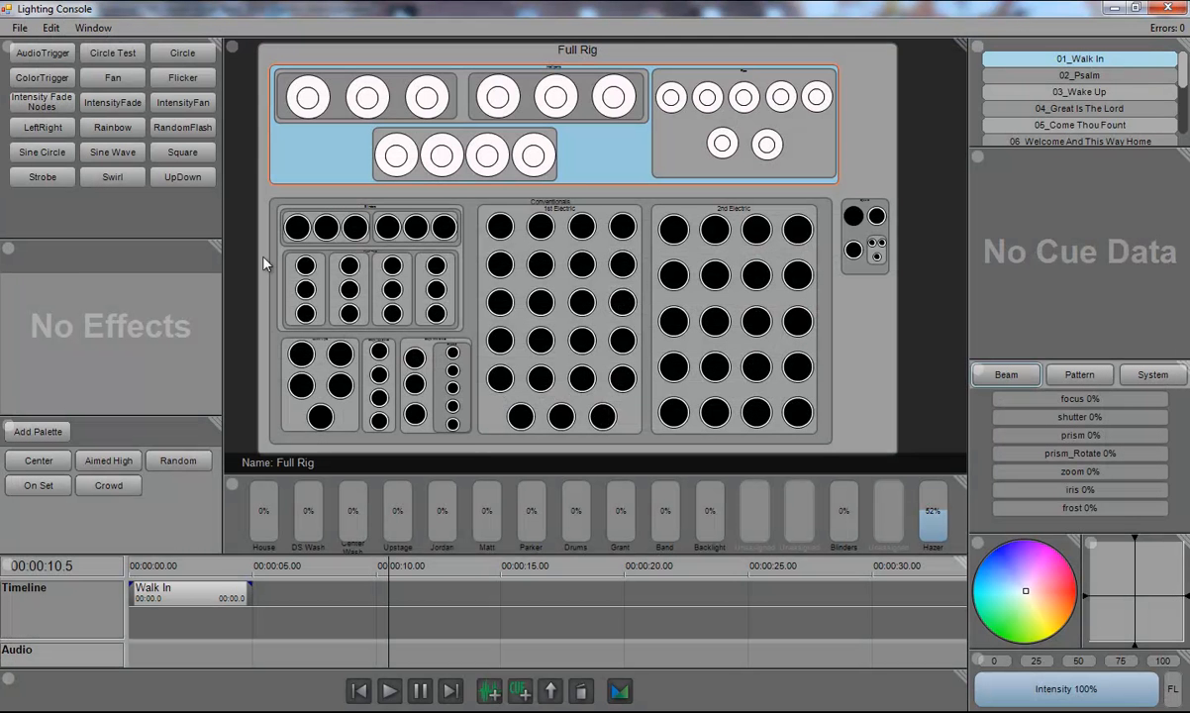